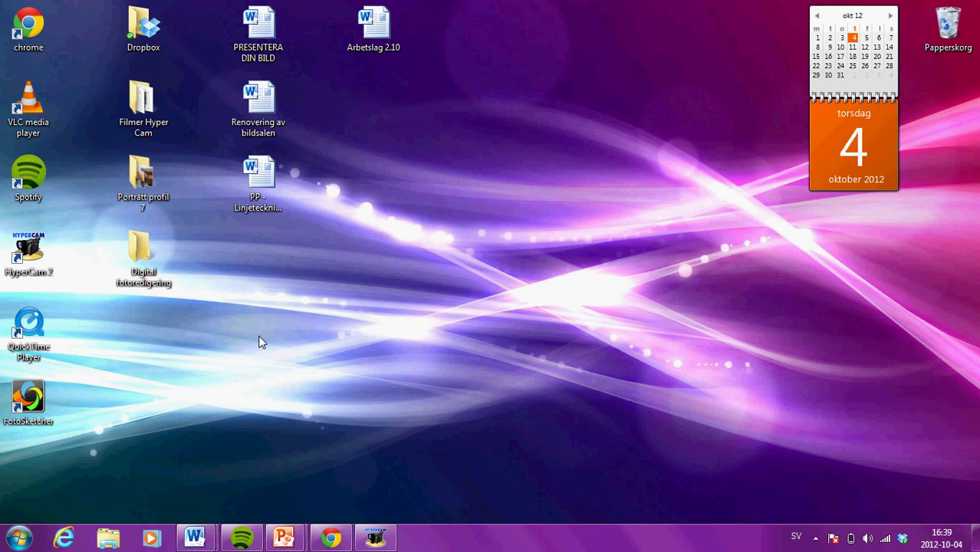
Step: Switch to Chrome and sign in to Dropbox with the account e-mail and password
{"action": "left_click", "coordinate": [333, 539]}
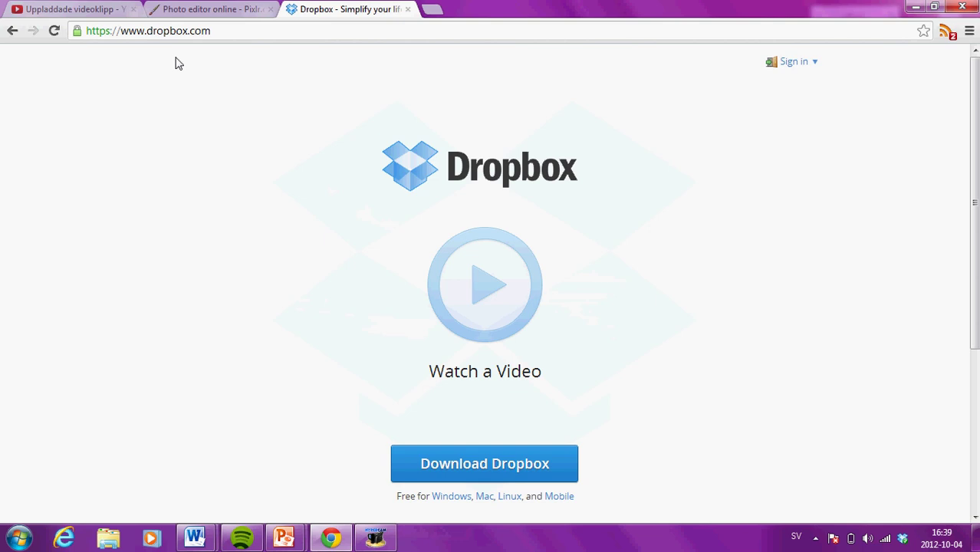
{"action": "left_click", "coordinate": [799, 71]}
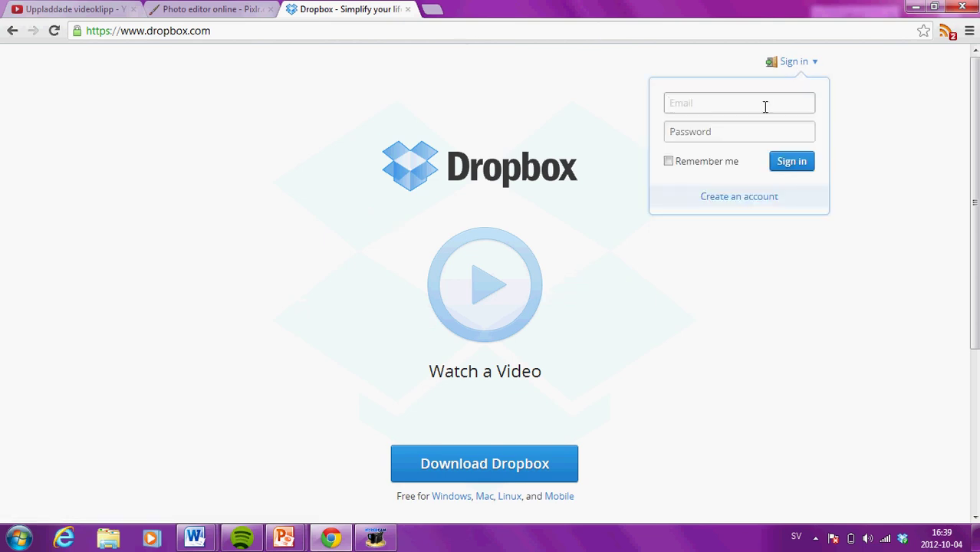
{"action": "left_click", "coordinate": [763, 110]}
{"action": "left_click", "coordinate": [758, 128]}
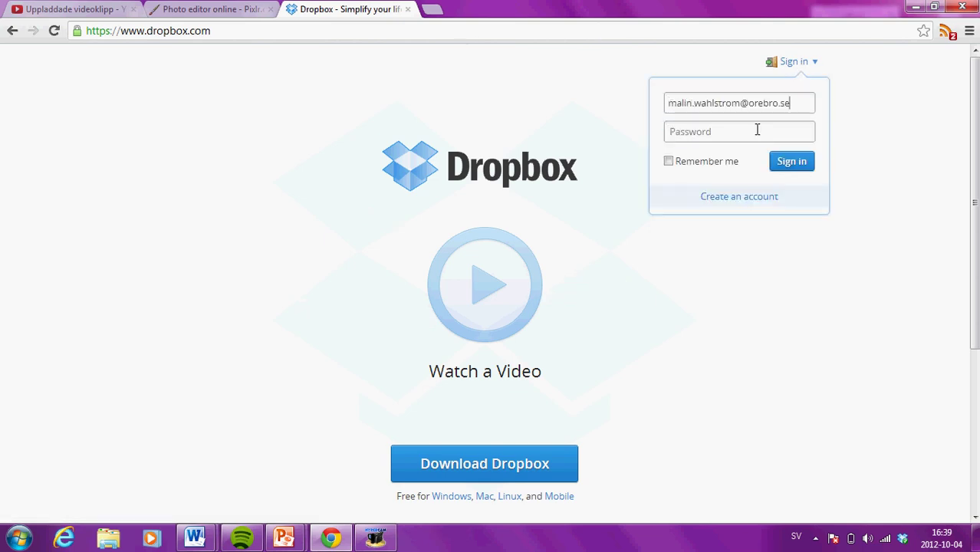
{"action": "left_click", "coordinate": [747, 130]}
{"action": "type", "text": "••••••"}
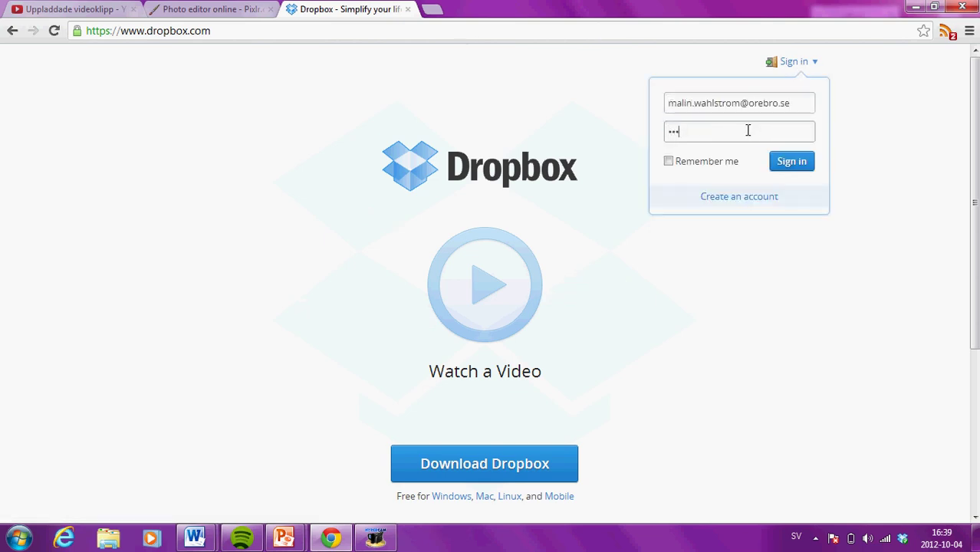
{"action": "type", "text": "•••"}
{"action": "key", "text": "Return"}
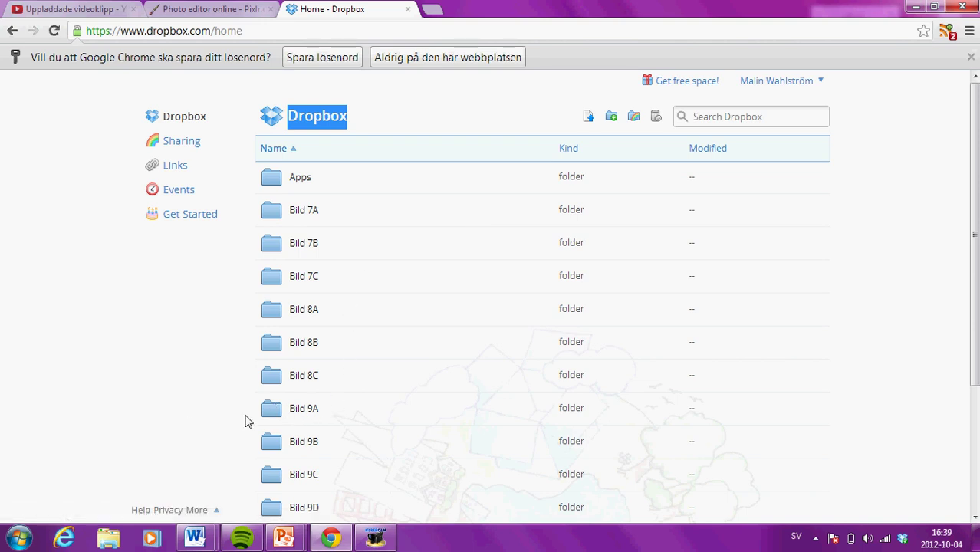
Step: Open the Bild 9A folder and download the colour portrait JPG from it
{"action": "double_click", "coordinate": [274, 416]}
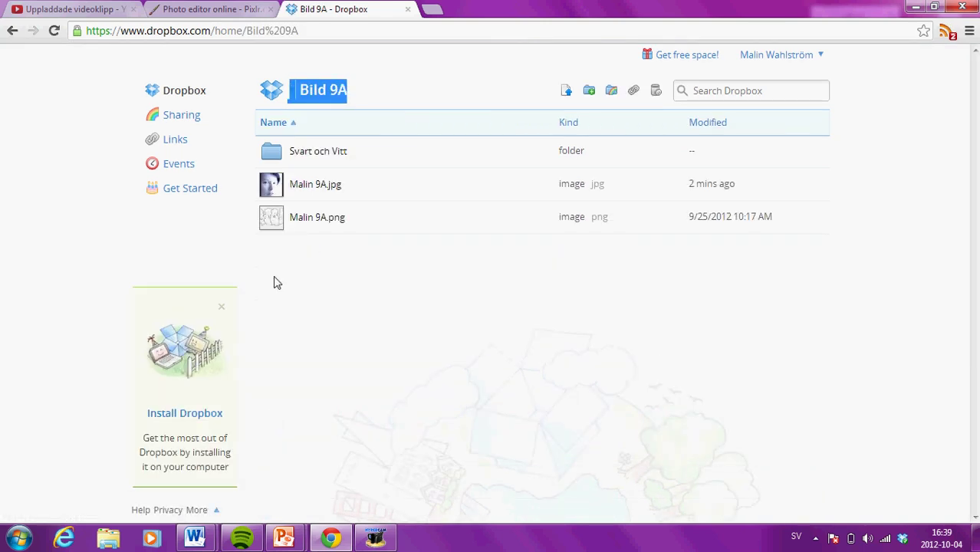
{"action": "left_click", "coordinate": [273, 188]}
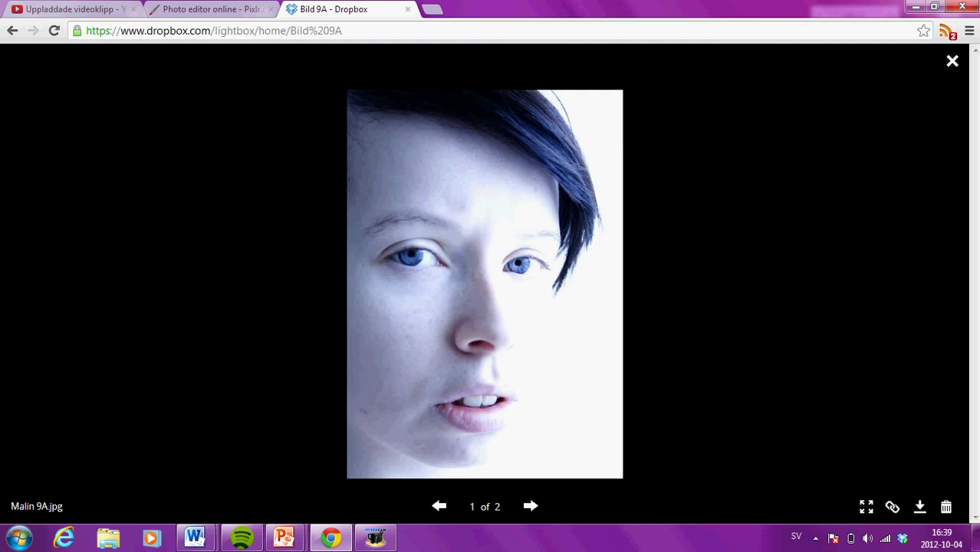
{"action": "left_click", "coordinate": [920, 509]}
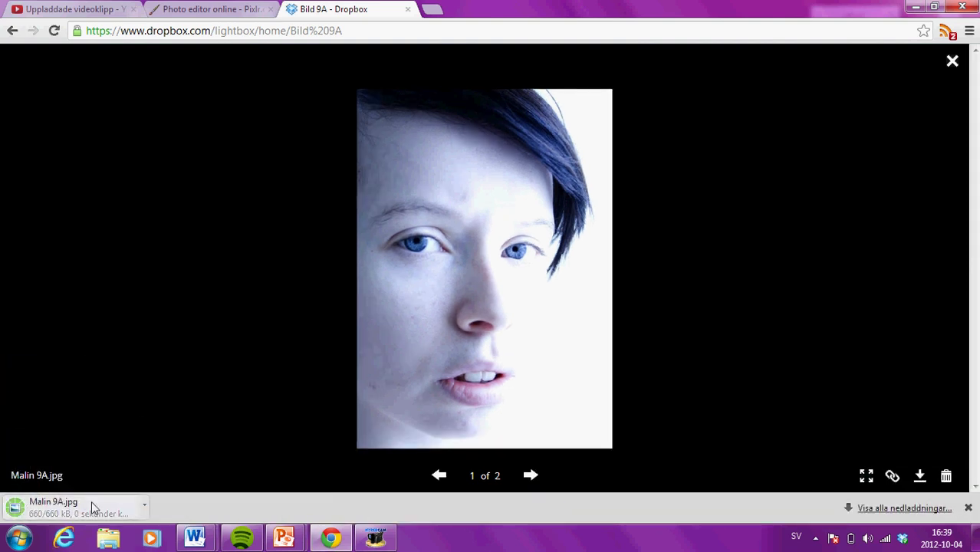
Step: Open the downloaded portrait in the photo viewer, save a copy to the desktop (Skrivbord) and close the viewer
{"action": "left_click", "coordinate": [91, 500]}
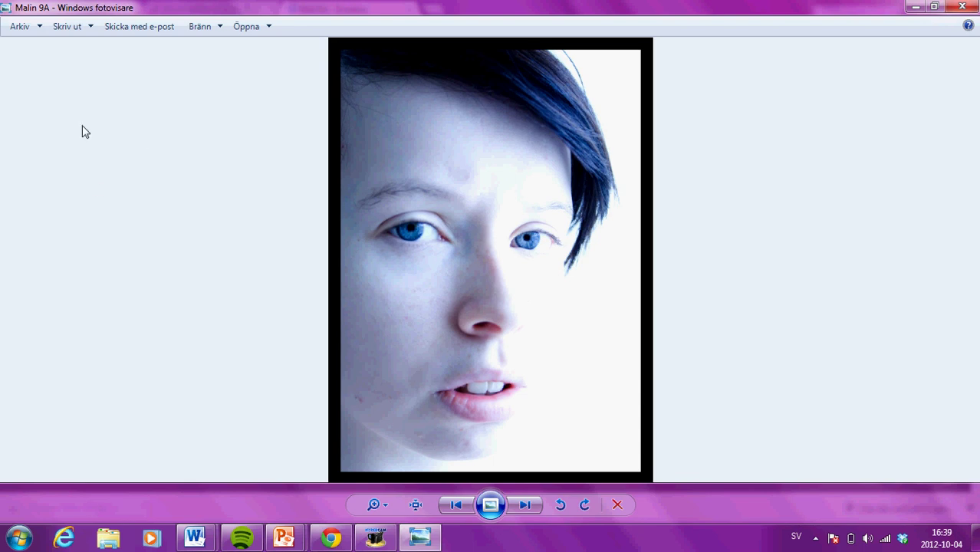
{"action": "left_click", "coordinate": [35, 26]}
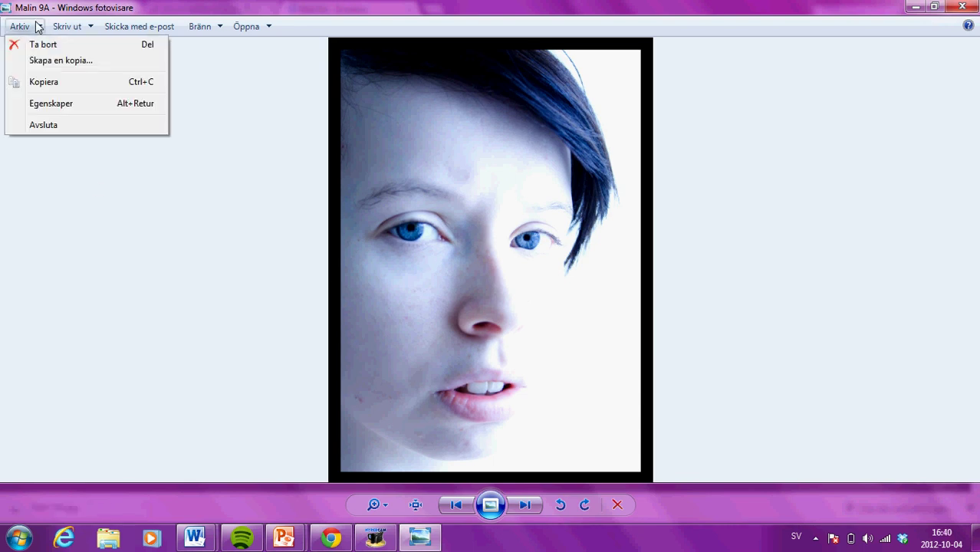
{"action": "left_click", "coordinate": [49, 67]}
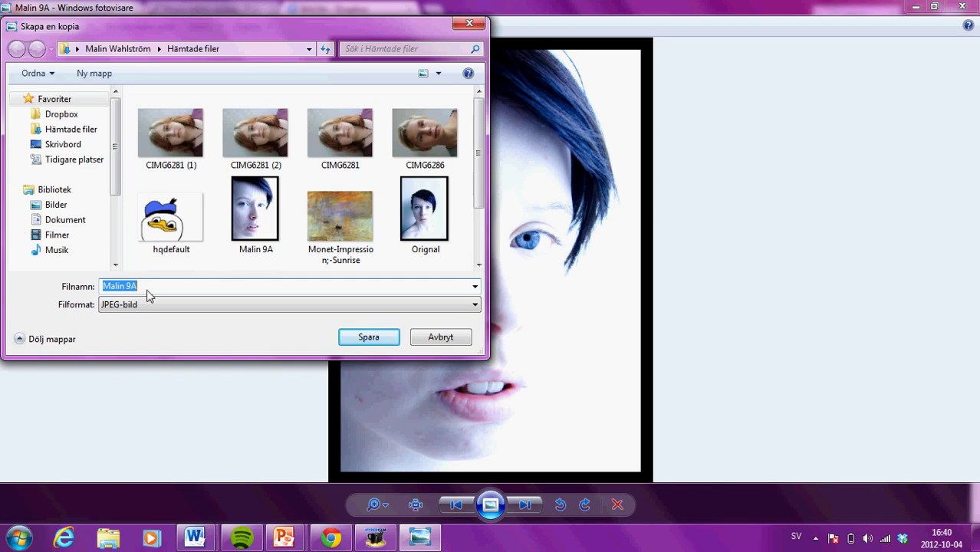
{"action": "left_click", "coordinate": [80, 144]}
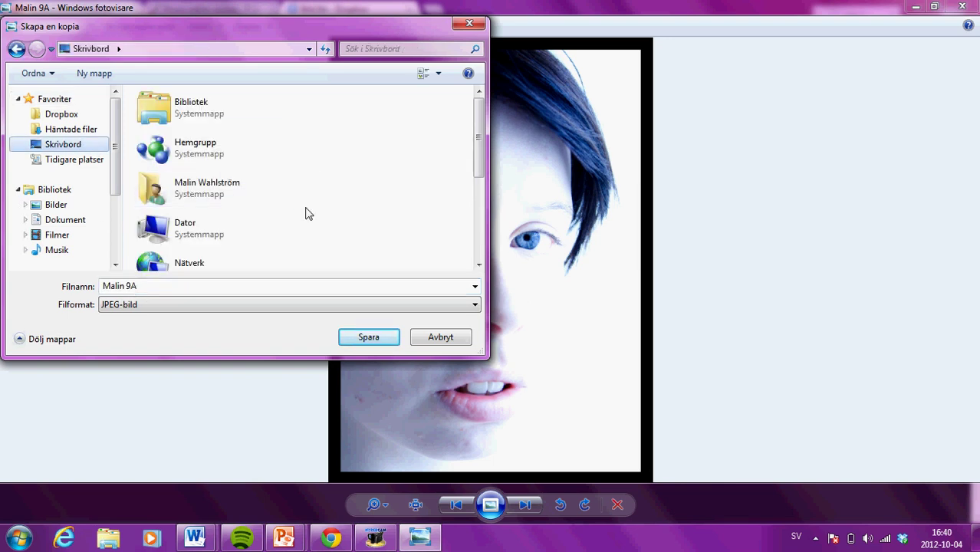
{"action": "left_click", "coordinate": [369, 340]}
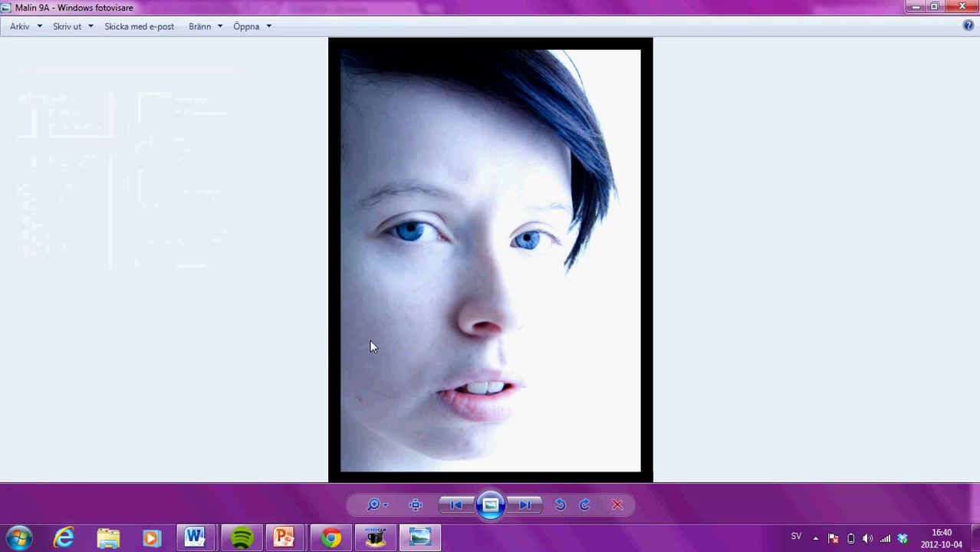
{"action": "left_click", "coordinate": [962, 7]}
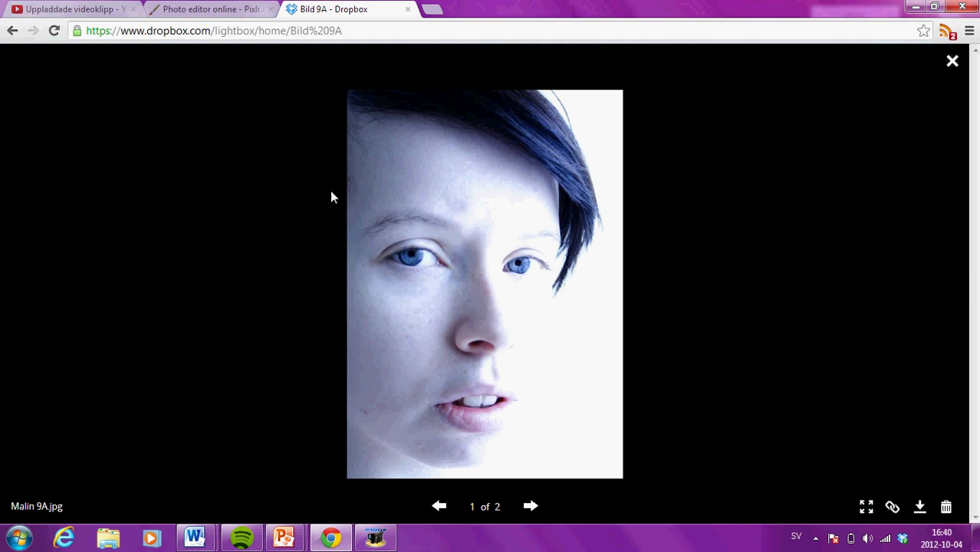
Step: Switch to Pixlr, launch the advanced editor and open the portrait JPEG from the desktop
{"action": "left_click", "coordinate": [214, 12]}
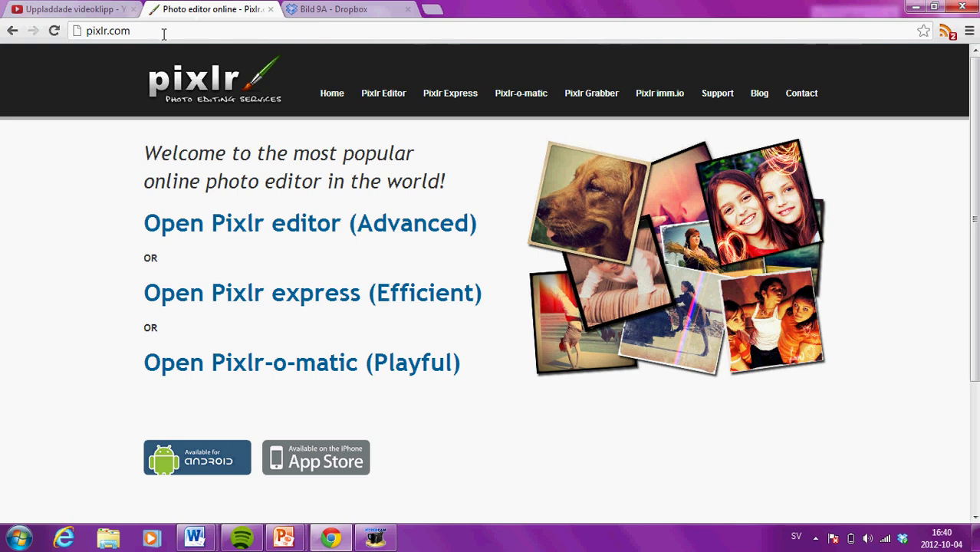
{"action": "triple_click", "coordinate": [354, 227]}
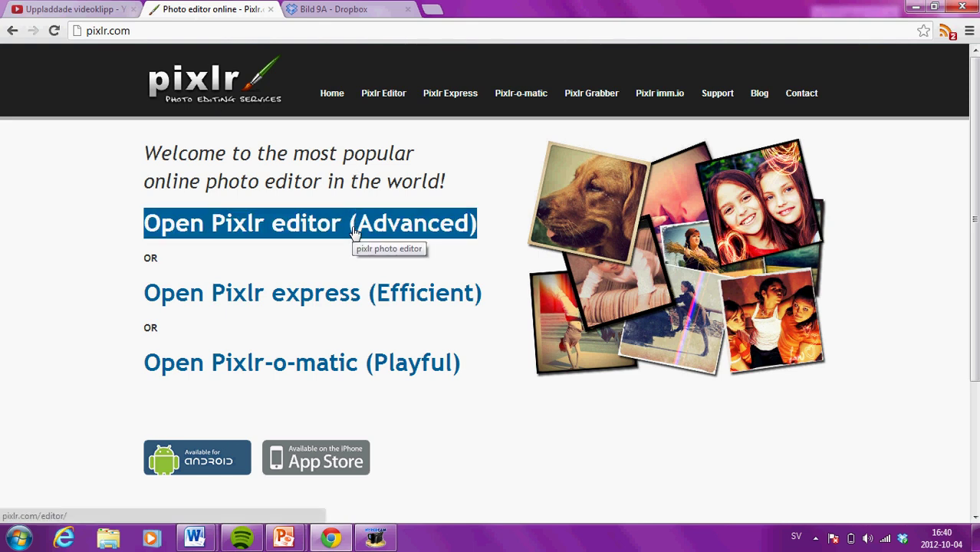
{"action": "left_click", "coordinate": [300, 229]}
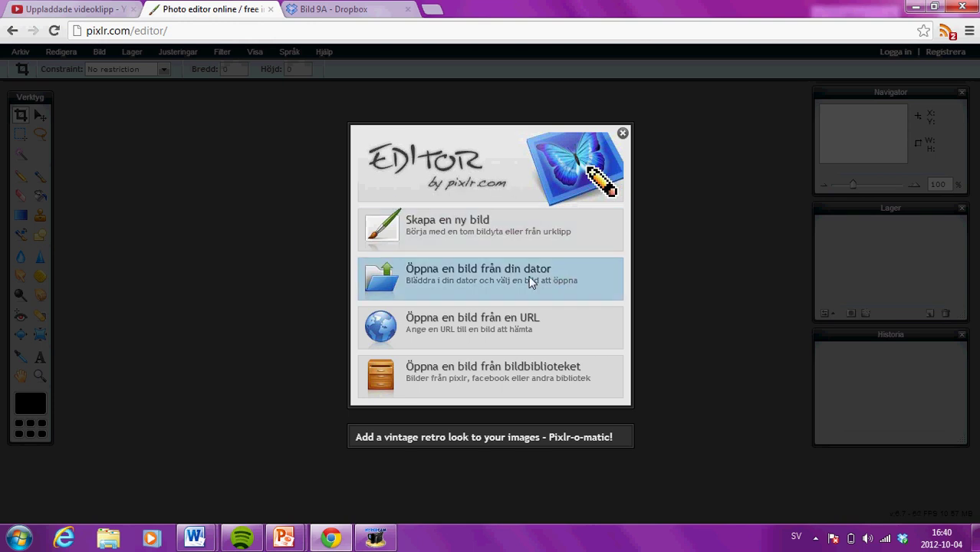
{"action": "left_click", "coordinate": [454, 278]}
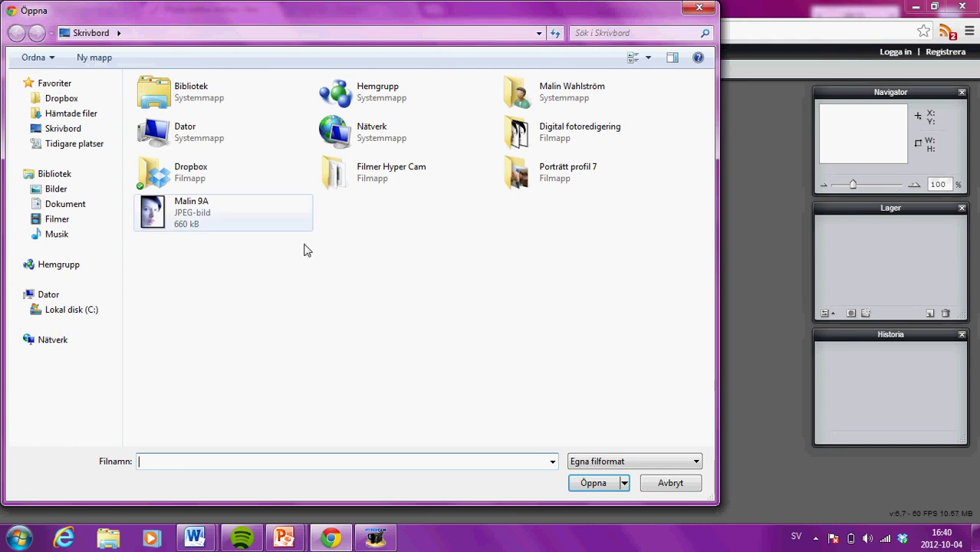
{"action": "left_click", "coordinate": [163, 213]}
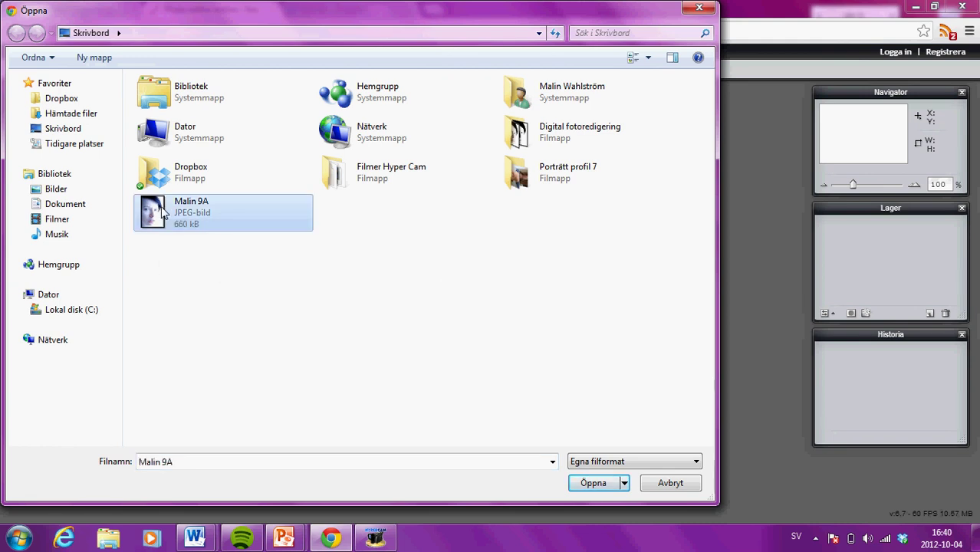
{"action": "left_click", "coordinate": [590, 485]}
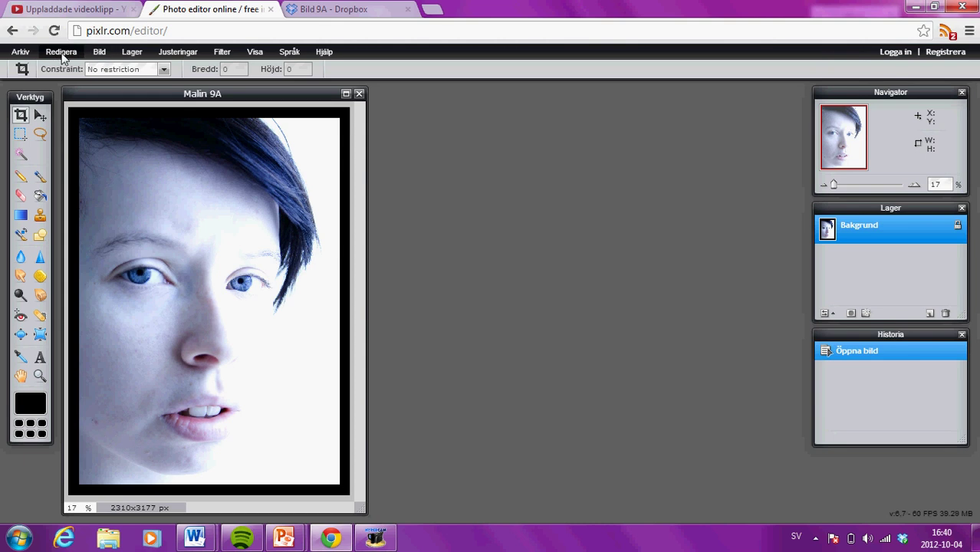
Step: Rotate the canvas 90° clockwise and turn it back 90° counter-clockwise
{"action": "left_click", "coordinate": [98, 56]}
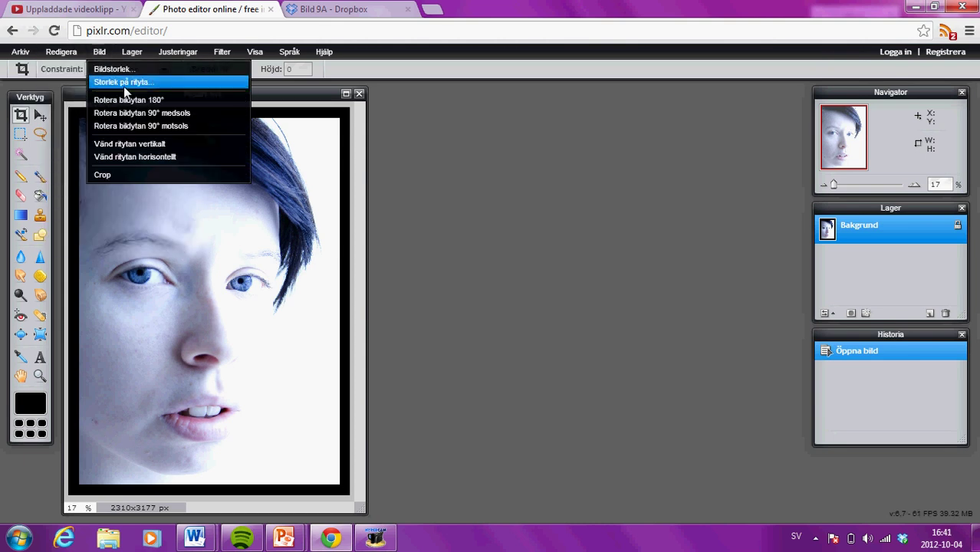
{"action": "left_click", "coordinate": [162, 115]}
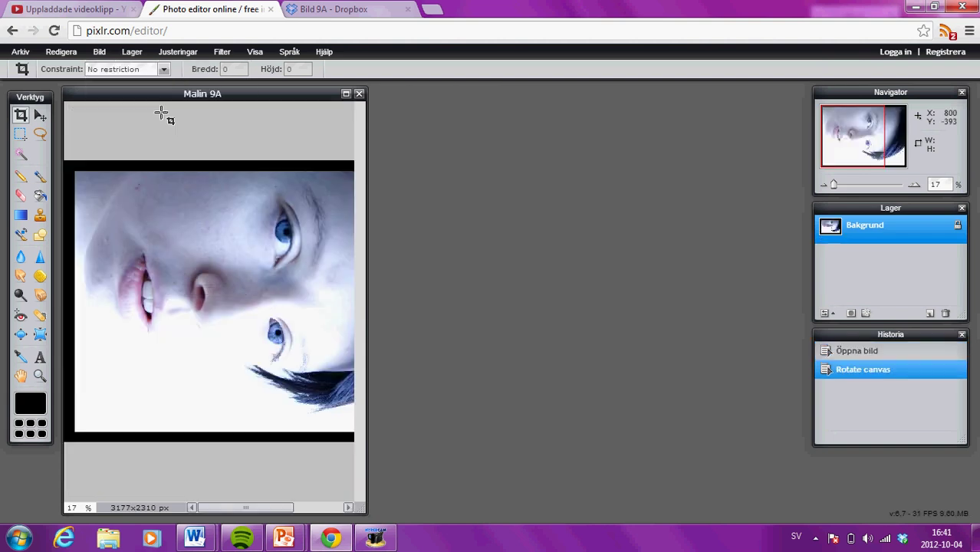
{"action": "left_click", "coordinate": [98, 53]}
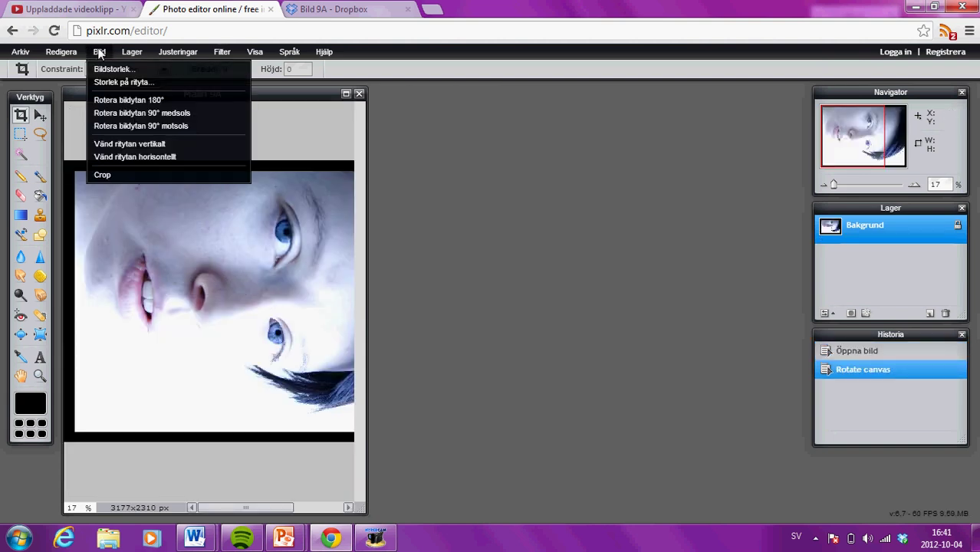
{"action": "left_click", "coordinate": [116, 126]}
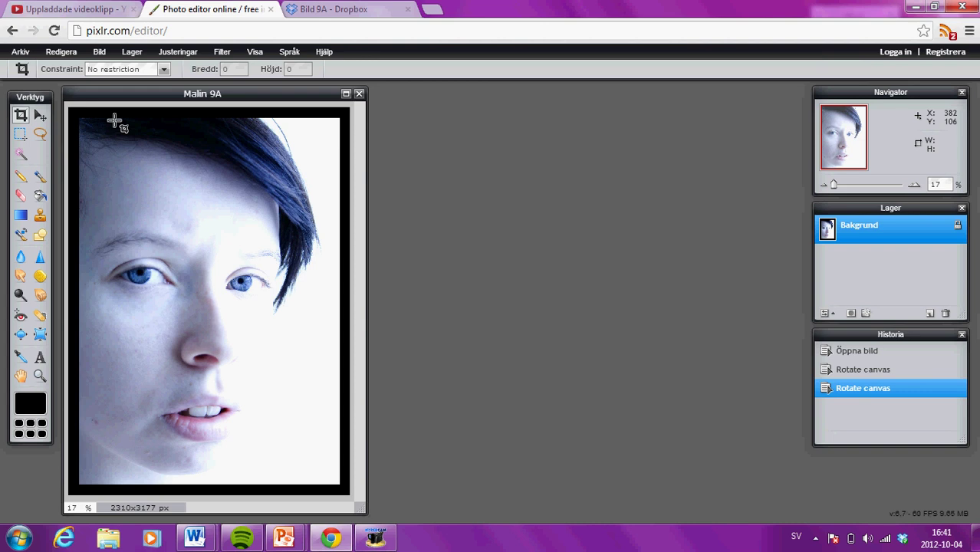
Step: Turn the portrait black and white by lowering Mättnad to its minimum with Färg & Mättnad
{"action": "left_click", "coordinate": [188, 53]}
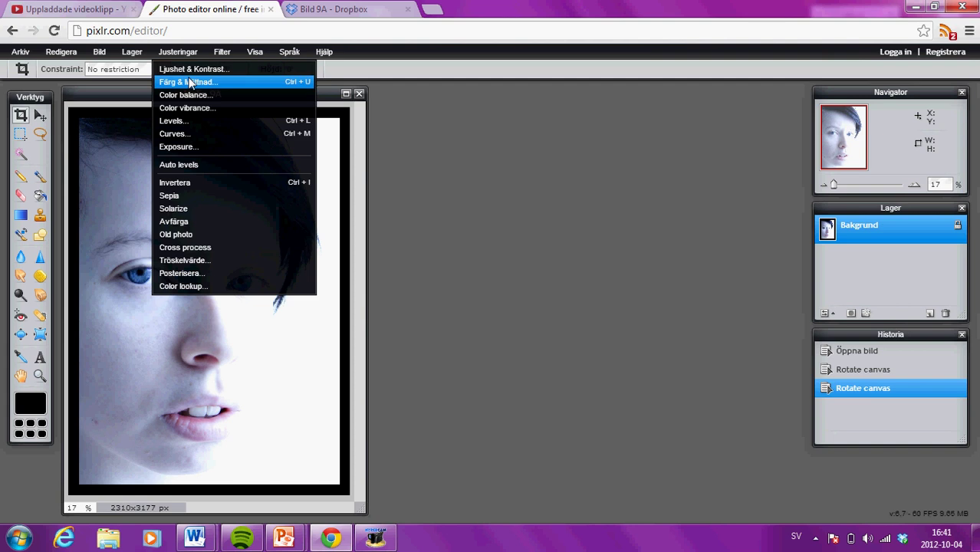
{"action": "left_click", "coordinate": [190, 82]}
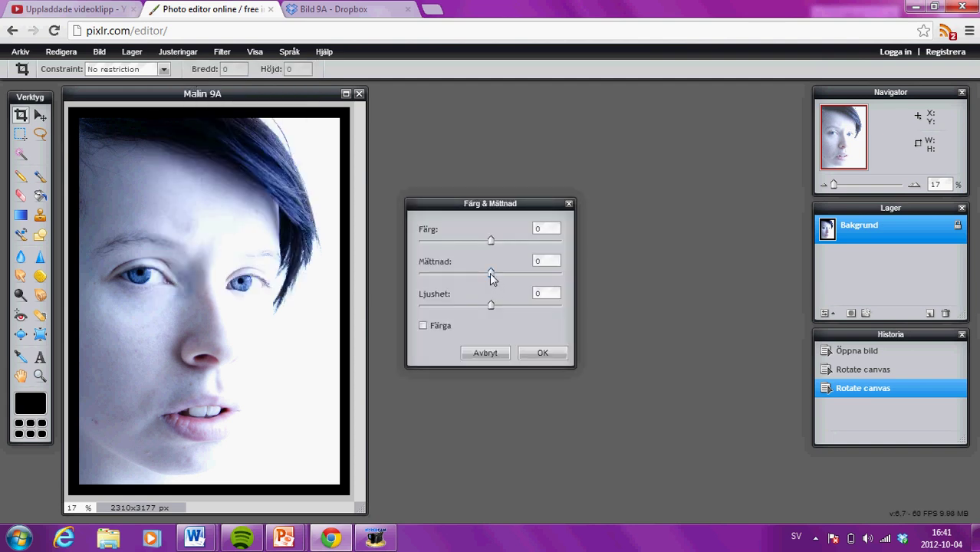
{"action": "left_click_drag", "start_coordinate": [492, 279], "coordinate": [388, 283]}
{"action": "left_click", "coordinate": [553, 357]}
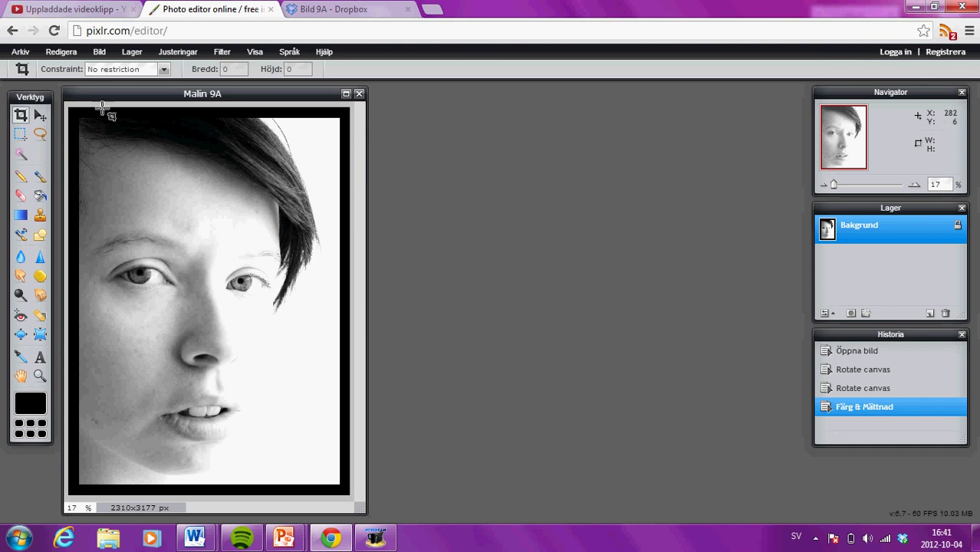
Step: Save the black-and-white image to the desktop as a JPEG, adding "svart vit" to its existing name
{"action": "left_click", "coordinate": [21, 52]}
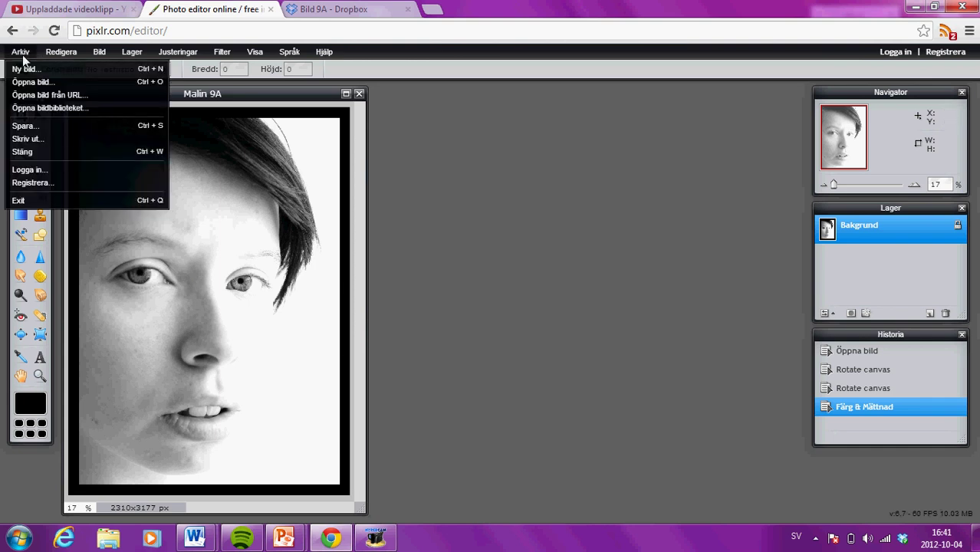
{"action": "left_click", "coordinate": [26, 126]}
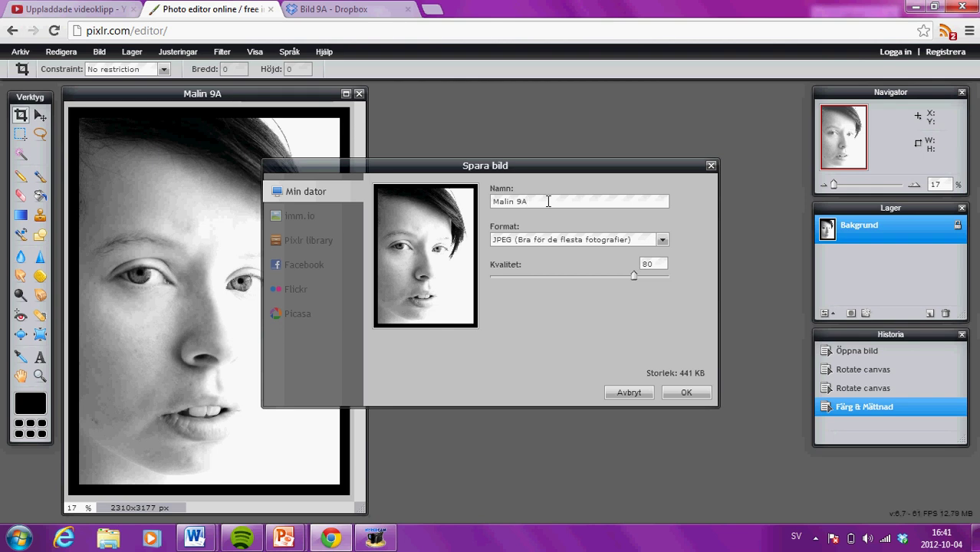
{"action": "type", "text": "svart vit"}
{"action": "left_click", "coordinate": [687, 395]}
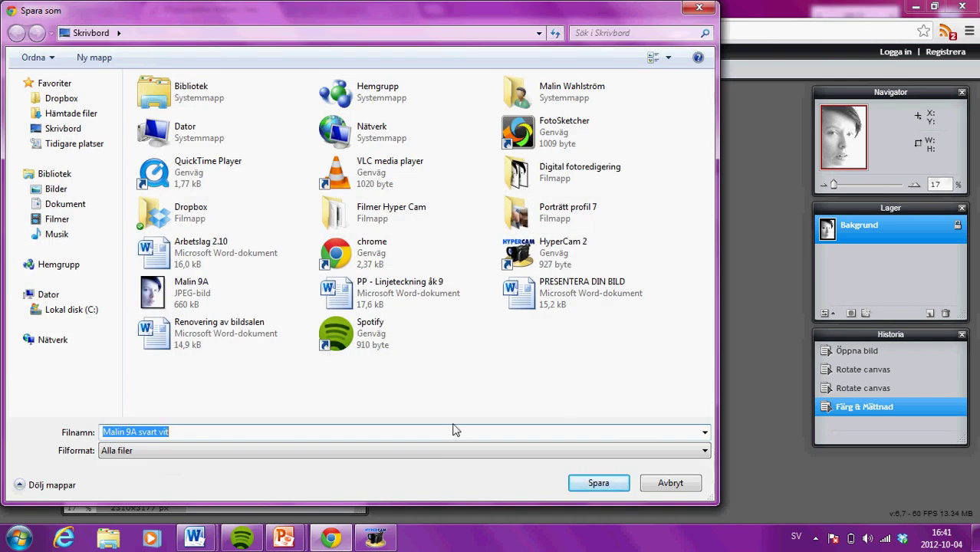
{"action": "left_click", "coordinate": [61, 131]}
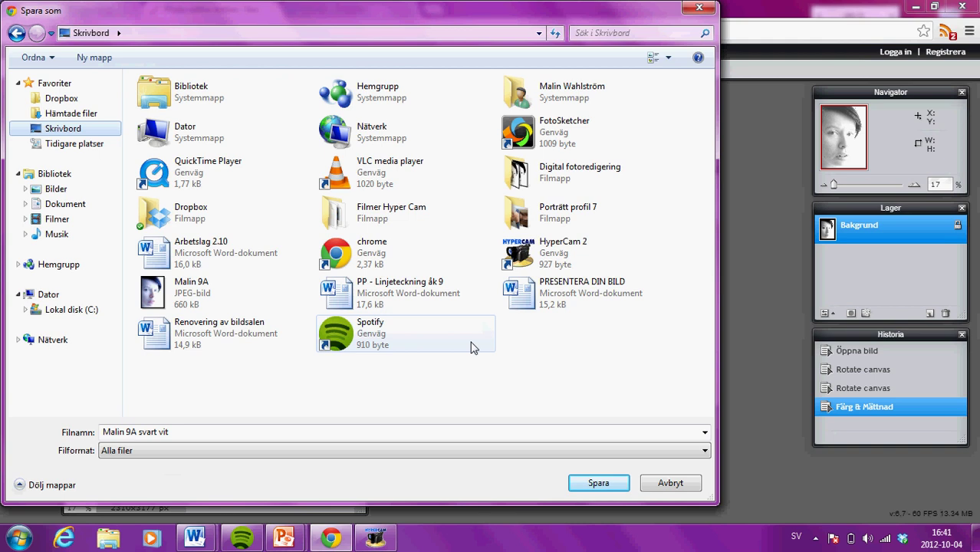
{"action": "left_click", "coordinate": [592, 485]}
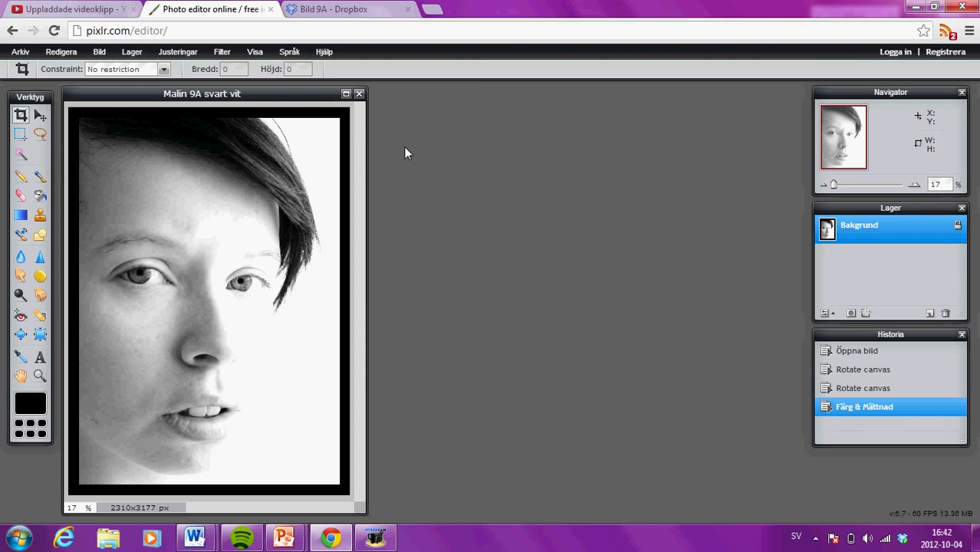
Step: Apply Ljushet & Kontrast to the black-and-white portrait with Kontrast 100 and Ljushet -7
{"action": "left_click", "coordinate": [186, 53]}
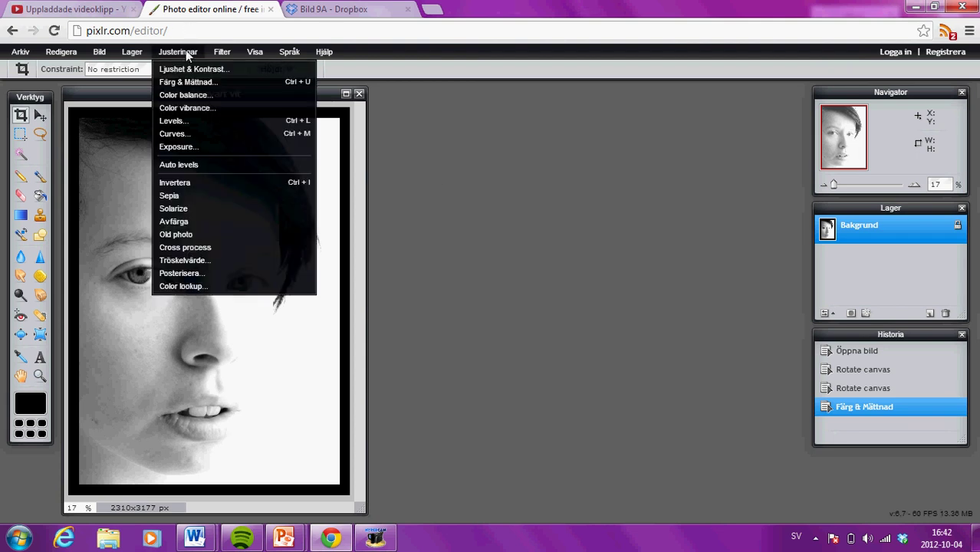
{"action": "left_click", "coordinate": [236, 68]}
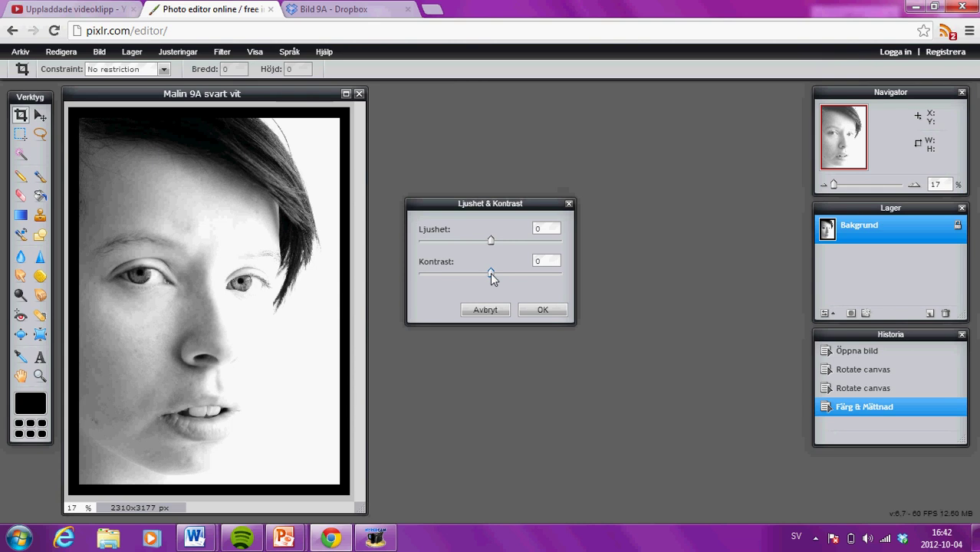
{"action": "left_click_drag", "start_coordinate": [490, 272], "coordinate": [564, 272]}
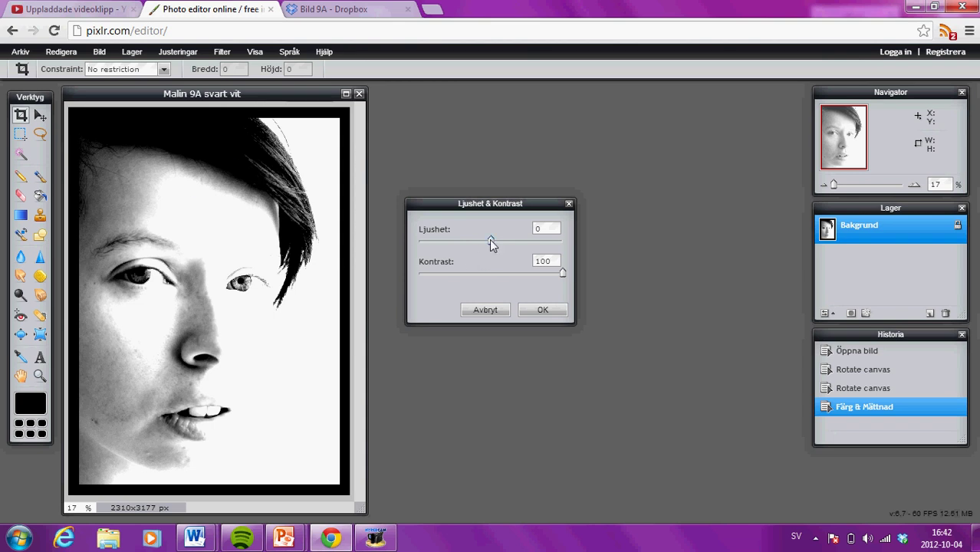
{"action": "left_click_drag", "start_coordinate": [489, 239], "coordinate": [485, 247]}
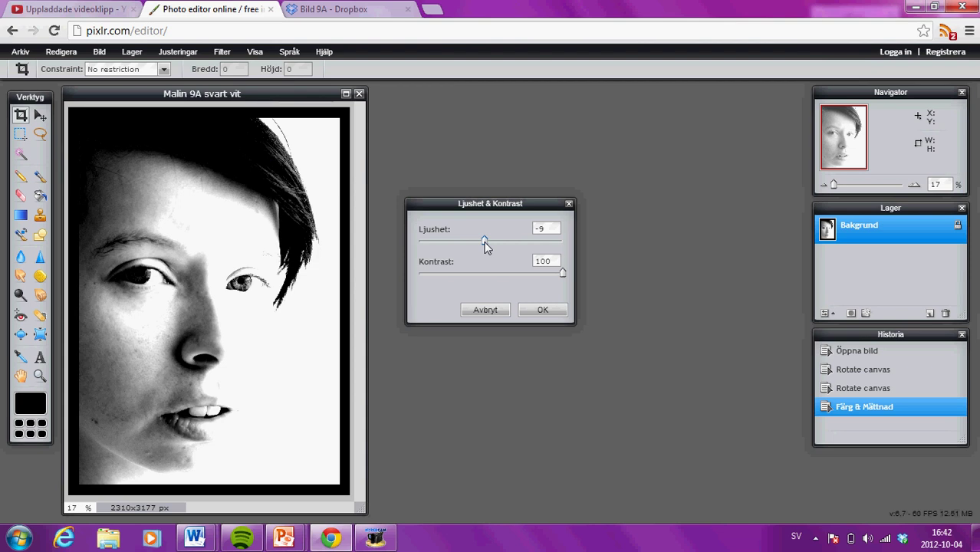
{"action": "left_click_drag", "start_coordinate": [484, 246], "coordinate": [487, 245]}
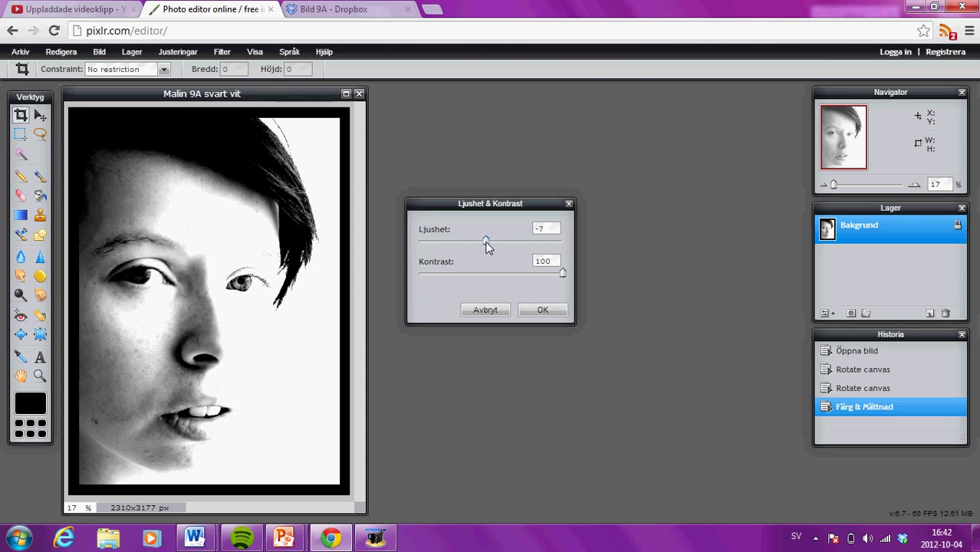
{"action": "left_click", "coordinate": [553, 311]}
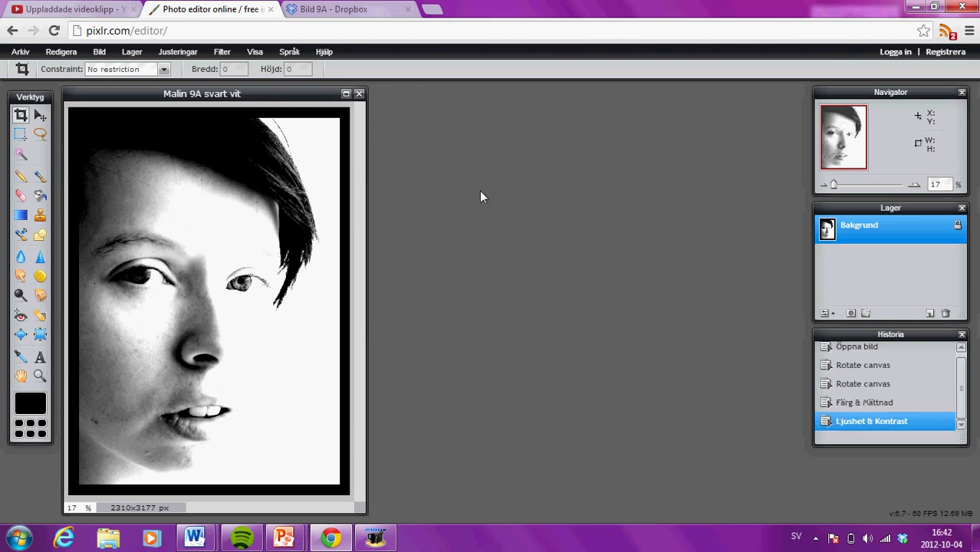
Step: Save the high-contrast portrait to the desktop as a JPEG, replacing "svart vit" in its name with "kontrast"
{"action": "left_click", "coordinate": [20, 52]}
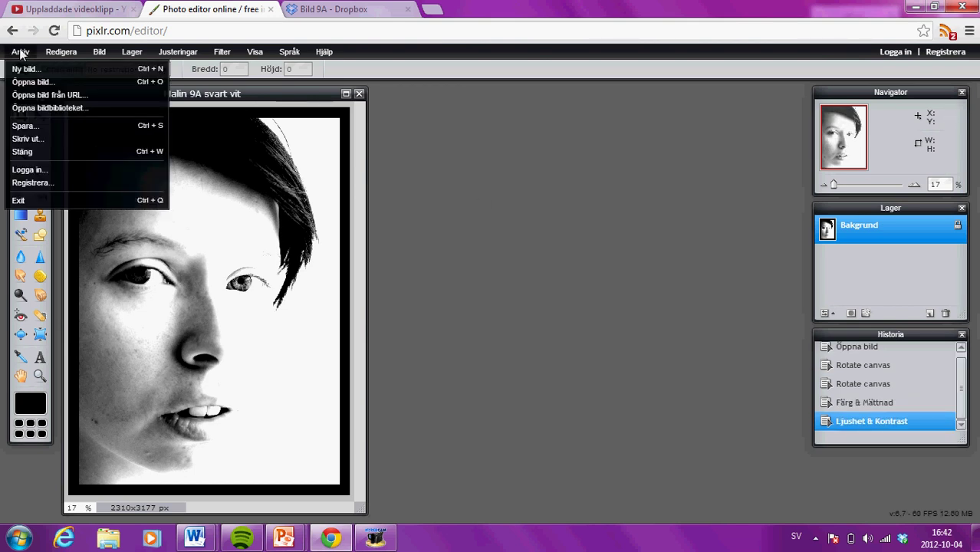
{"action": "left_click", "coordinate": [37, 127]}
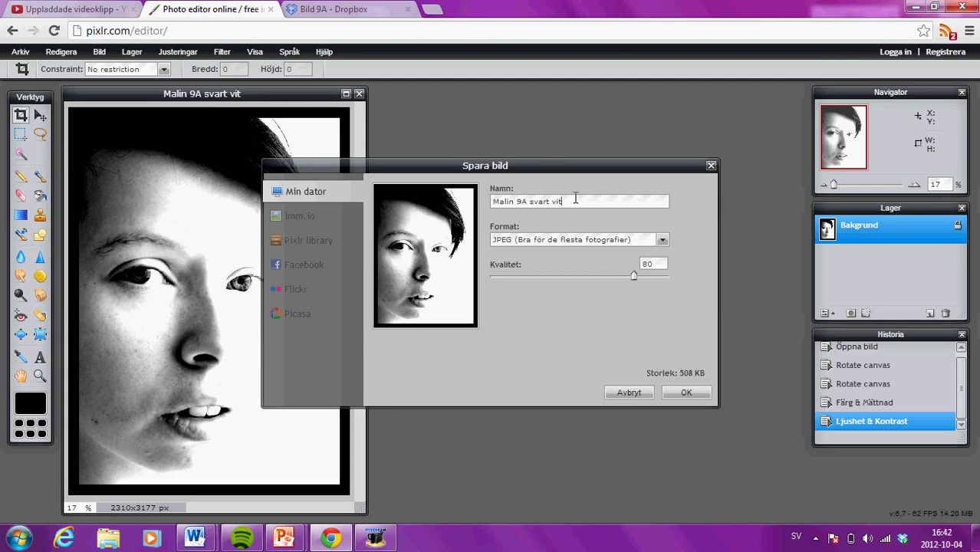
{"action": "key", "text": "BackSpace"}
{"action": "key", "text": "BackSpace"}
{"action": "key", "text": "BackSpace"}
{"action": "key", "text": "BackSpace"}
{"action": "key", "text": "BackSpace"}
{"action": "key", "text": "BackSpace"}
{"action": "key", "text": "BackSpace"}
{"action": "key", "text": "BackSpace"}
{"action": "key", "text": "BackSpace"}
{"action": "type", "text": "kontras"}
{"action": "left_click", "coordinate": [694, 392]}
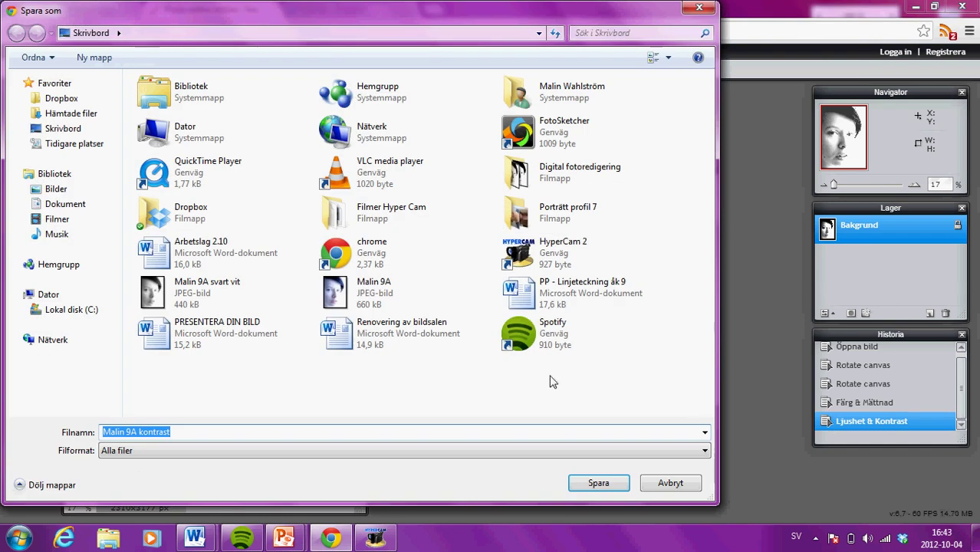
{"action": "left_click", "coordinate": [599, 484]}
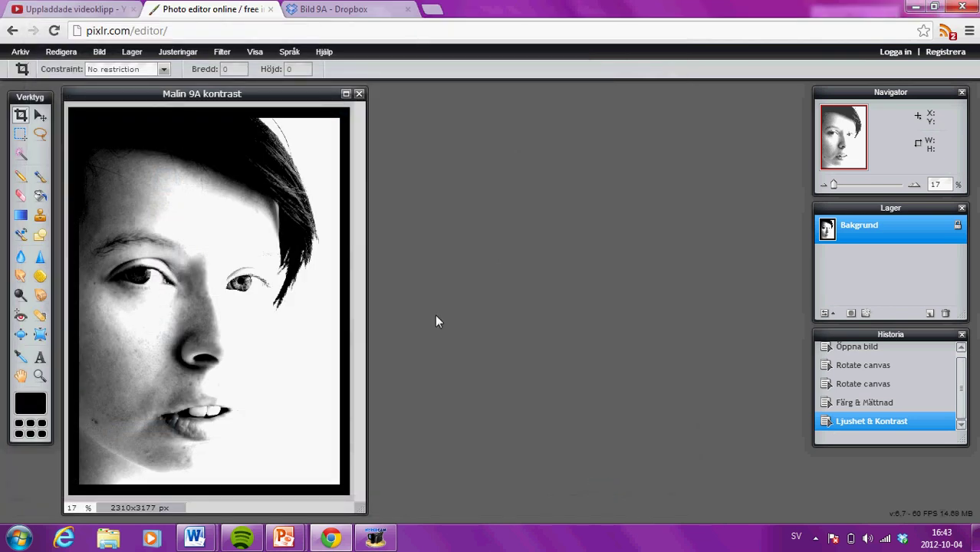
Step: Apply Tröskelvärde to the portrait with Nivå set to 184
{"action": "left_click", "coordinate": [178, 51]}
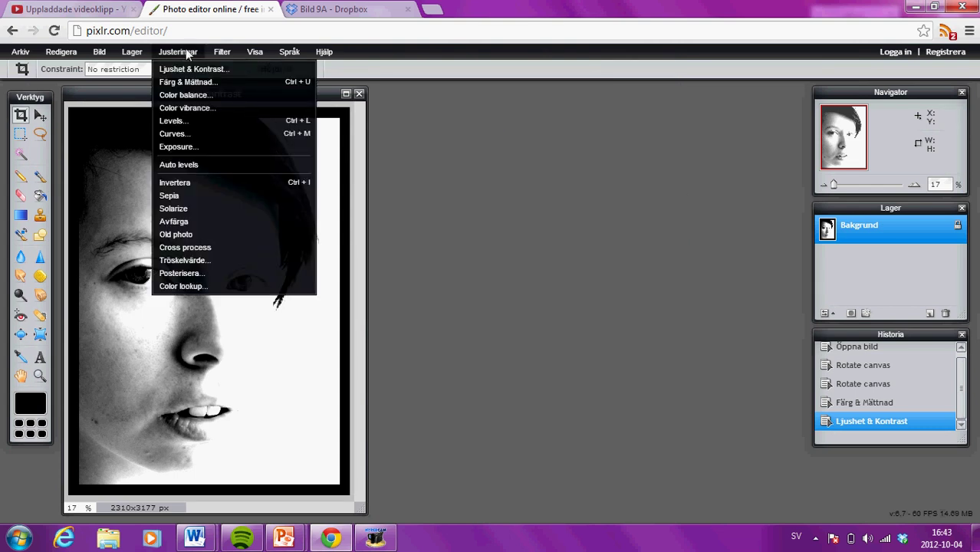
{"action": "left_click", "coordinate": [213, 260]}
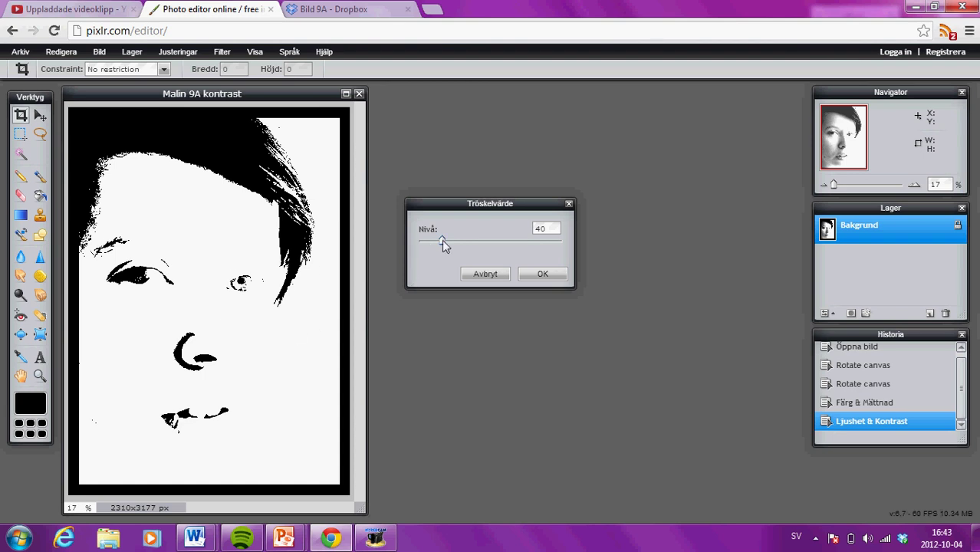
{"action": "left_click_drag", "start_coordinate": [443, 242], "coordinate": [521, 244]}
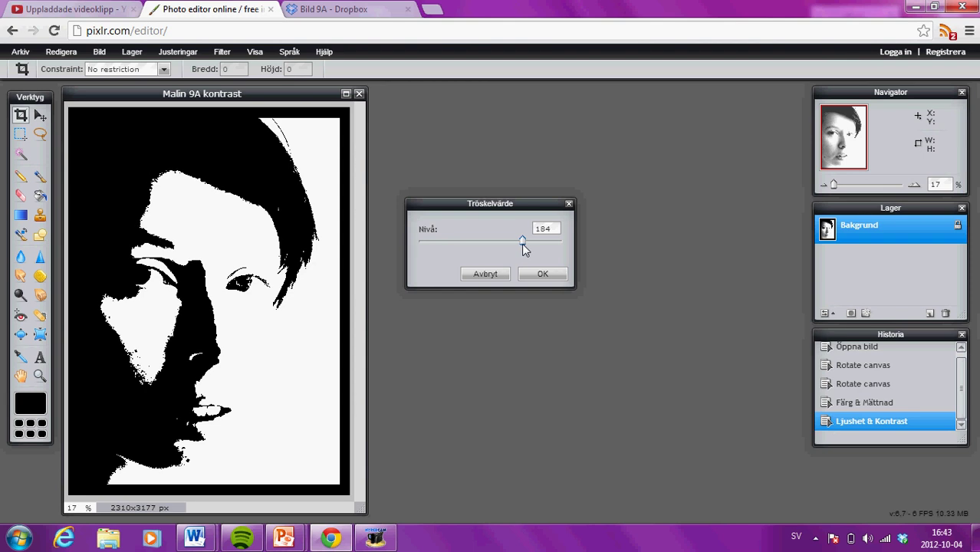
{"action": "left_click", "coordinate": [549, 274]}
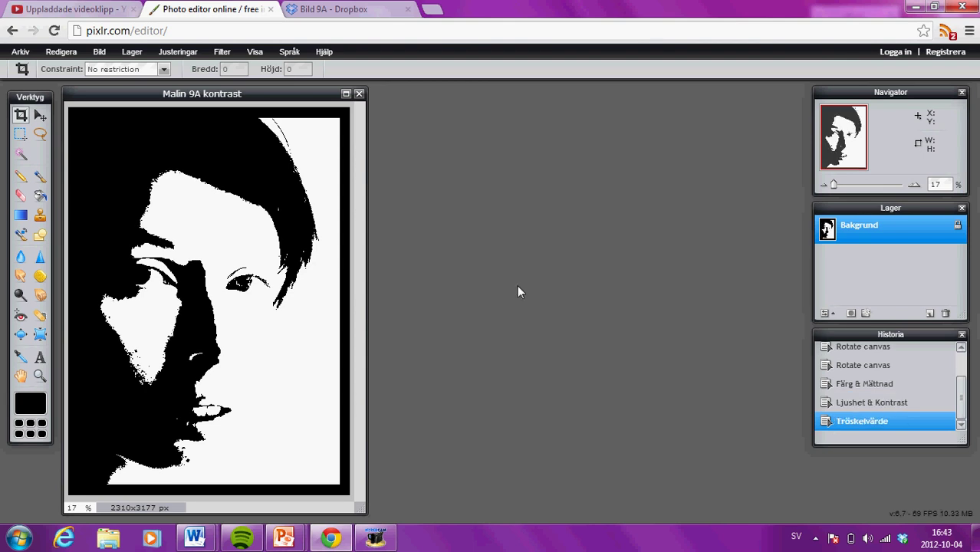
Step: Save the threshold portrait to the desktop as a JPEG, replacing "kontrast" in its name with "grafisk"
{"action": "left_click", "coordinate": [21, 53]}
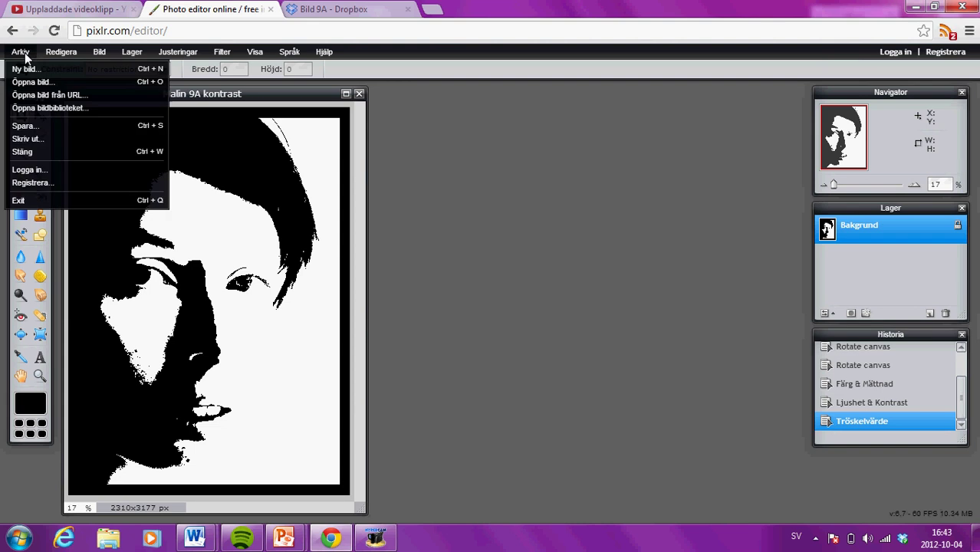
{"action": "left_click", "coordinate": [31, 127]}
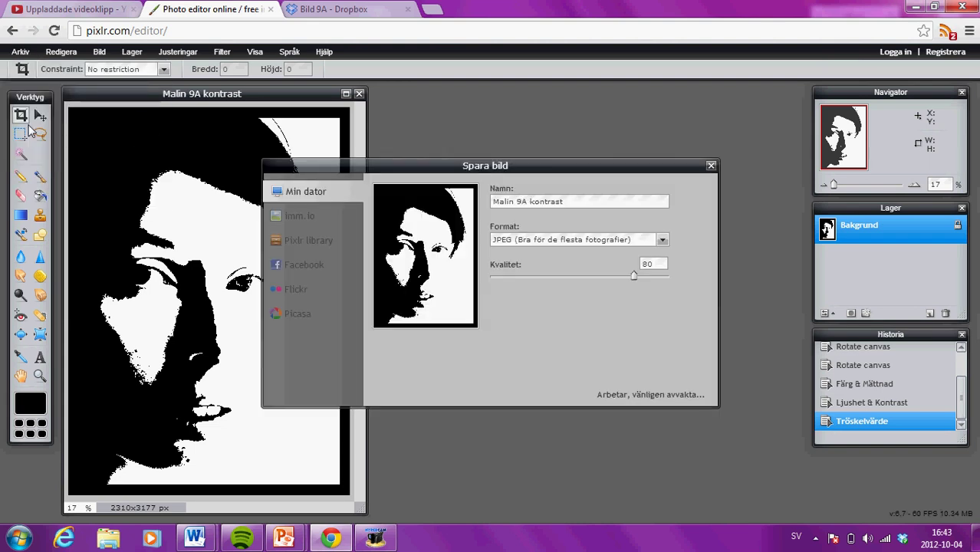
{"action": "left_click", "coordinate": [573, 199]}
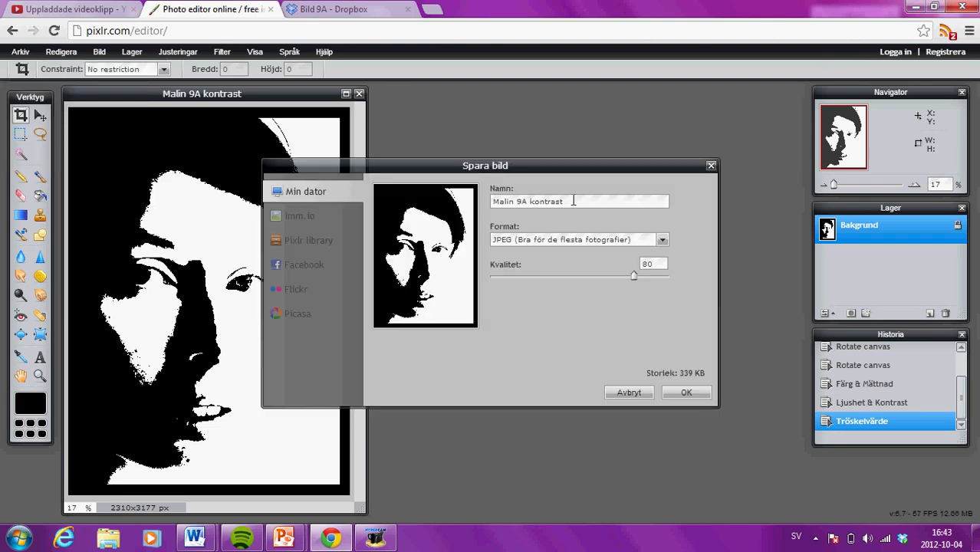
{"action": "key", "text": "BackSpace"}
{"action": "key", "text": "BackSpace"}
{"action": "key", "text": "BackSpace"}
{"action": "key", "text": "BackSpace"}
{"action": "key", "text": "BackSpace"}
{"action": "key", "text": "BackSpace"}
{"action": "key", "text": "BackSpace"}
{"action": "key", "text": "BackSpace"}
{"action": "type", "text": "grafisk"}
{"action": "left_click", "coordinate": [685, 393]}
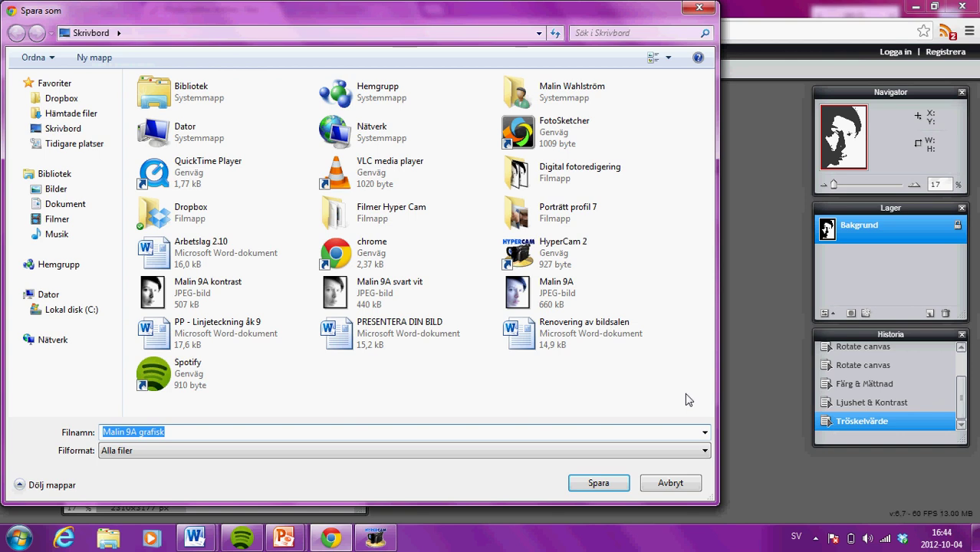
{"action": "left_click", "coordinate": [602, 483]}
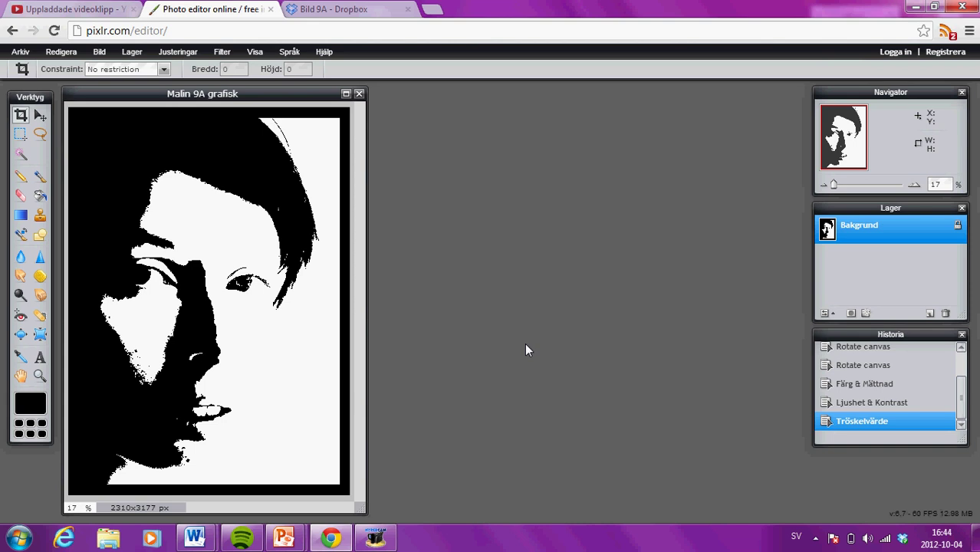
Step: Check the saved portraits on the desktop, then switch to Dropbox and return from the image preview to the Bild 9A folder
{"action": "left_click", "coordinate": [914, 7]}
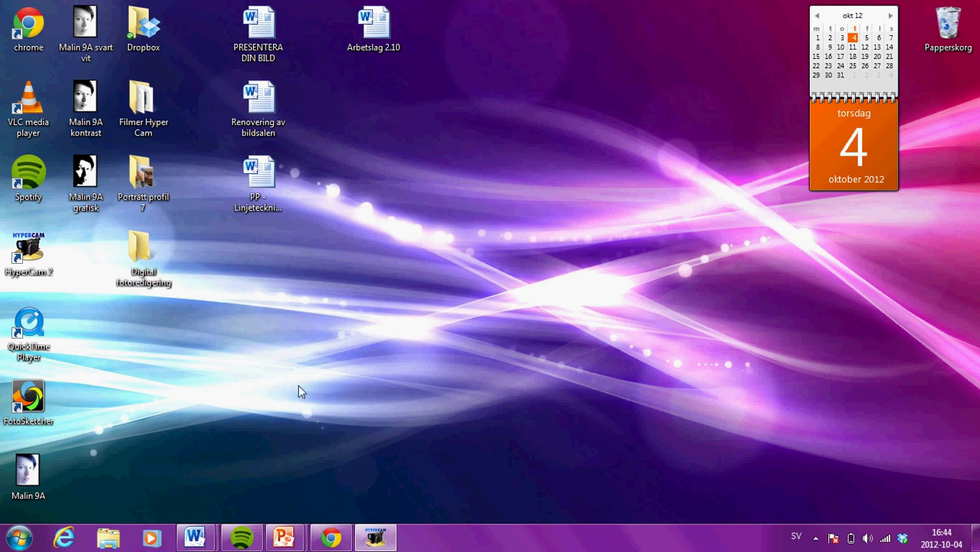
{"action": "left_click", "coordinate": [331, 538]}
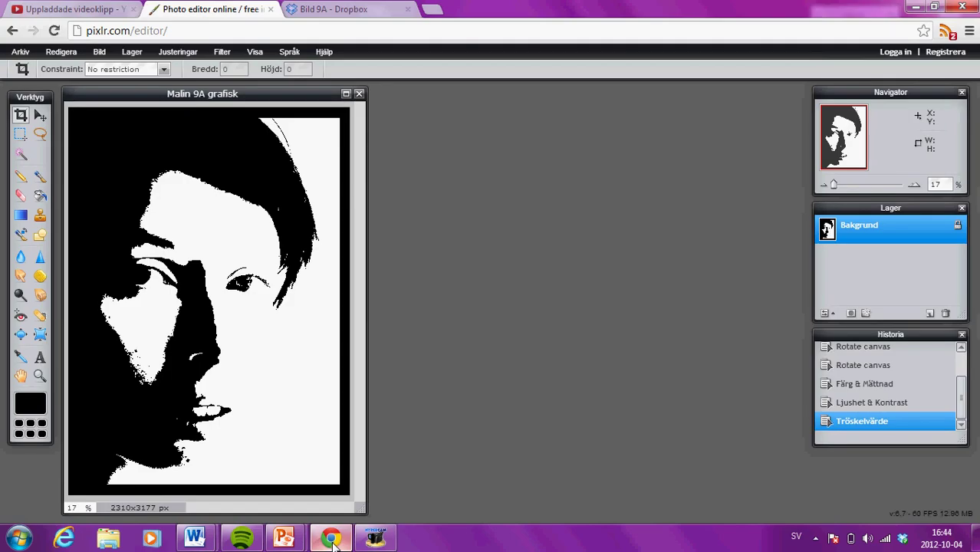
{"action": "left_click", "coordinate": [376, 7]}
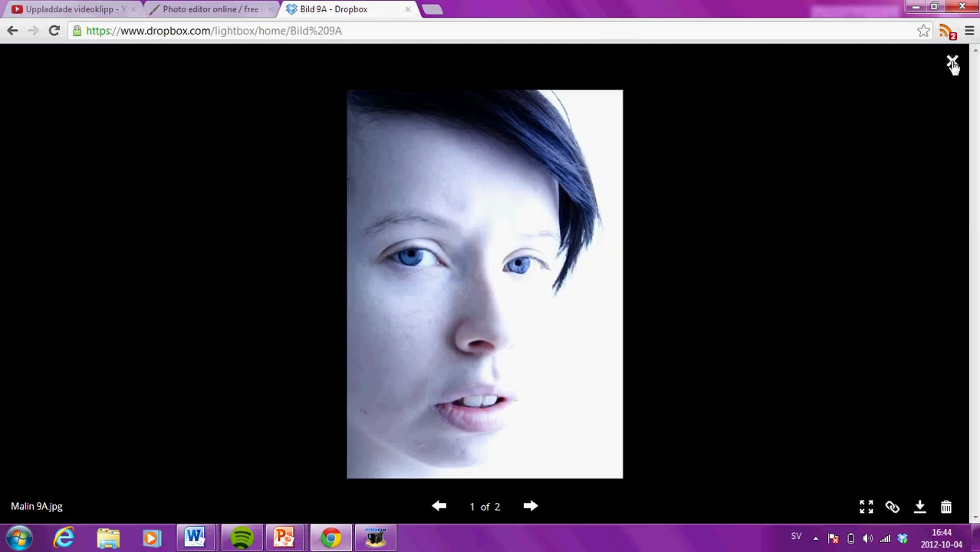
{"action": "left_click", "coordinate": [952, 63]}
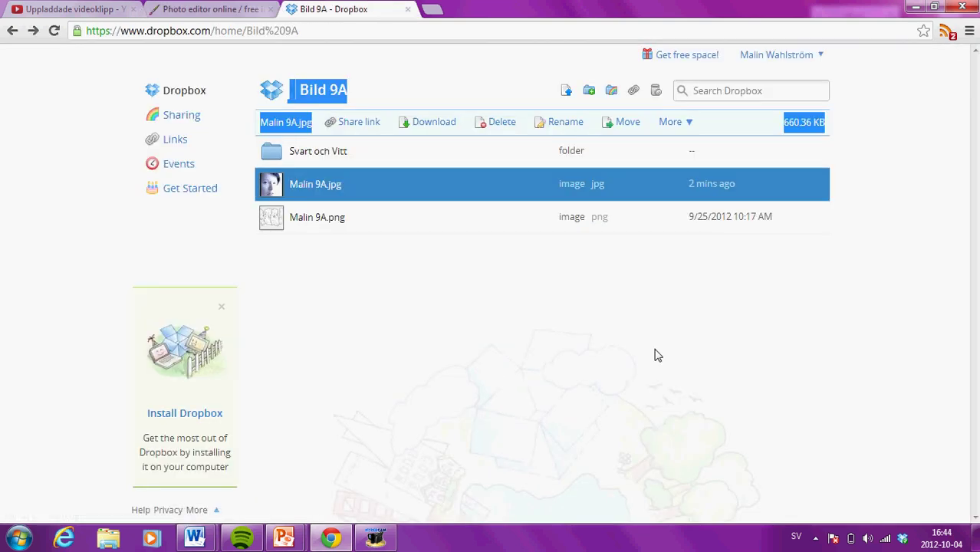
Step: Upload the original portrait and its grafisk, kontrast and svart vit versions from the desktop to the Bild 9A folder
{"action": "left_click", "coordinate": [566, 96]}
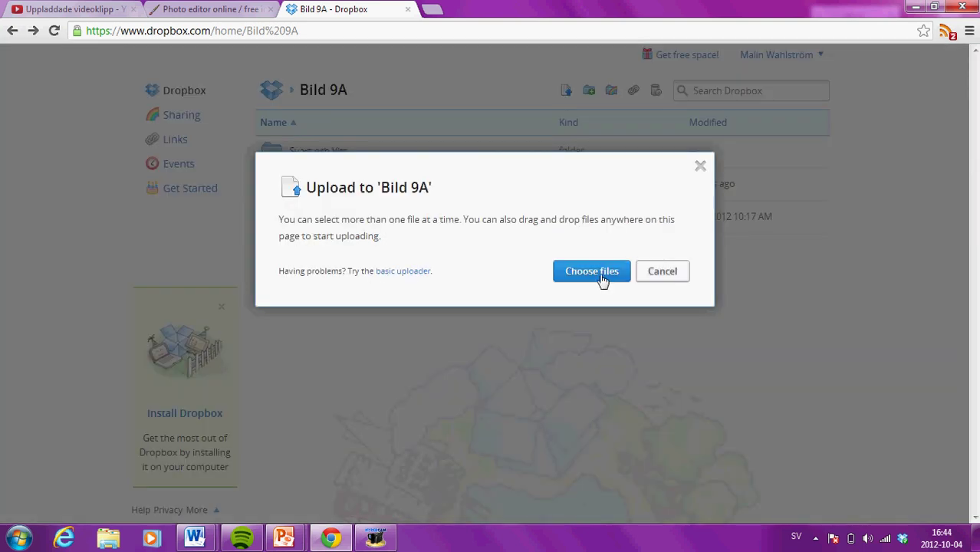
{"action": "left_click", "coordinate": [602, 279]}
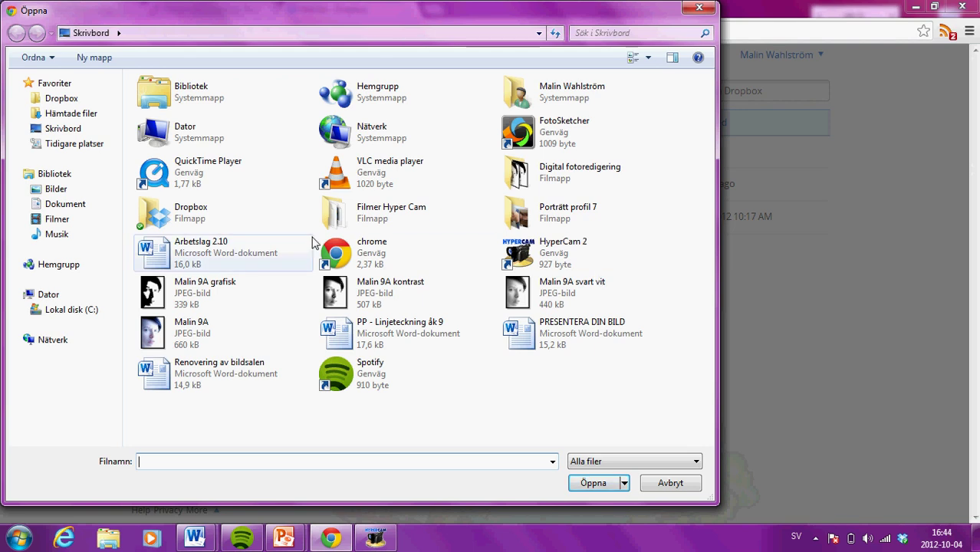
{"action": "left_click", "coordinate": [221, 297]}
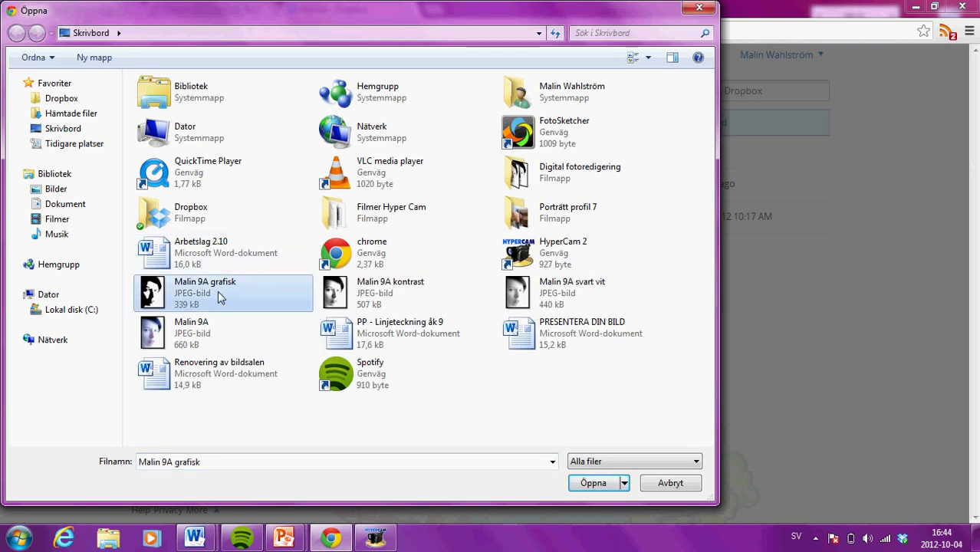
{"action": "left_click", "coordinate": [211, 340], "text": "ctrl"}
{"action": "left_click", "coordinate": [374, 294], "text": "ctrl"}
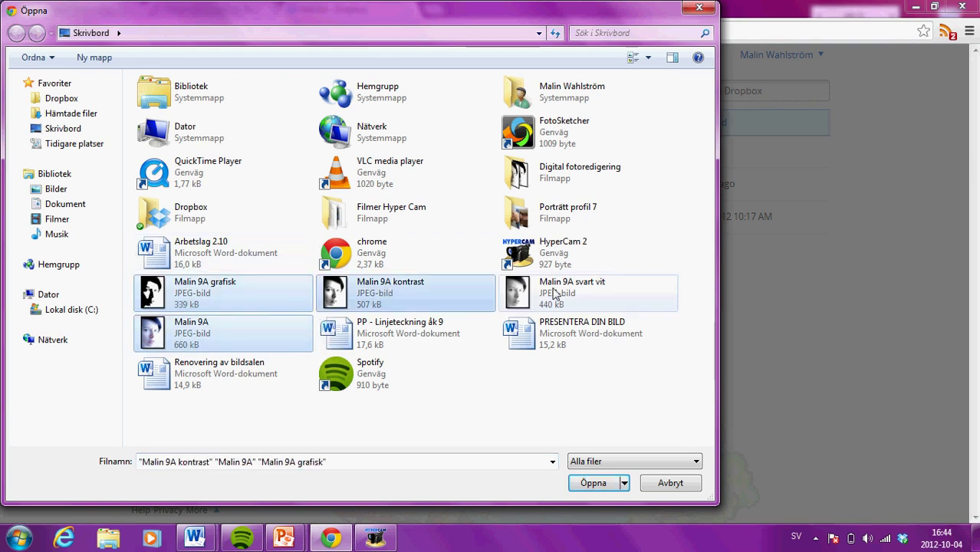
{"action": "left_click", "coordinate": [555, 295], "text": "ctrl"}
{"action": "left_click", "coordinate": [600, 484]}
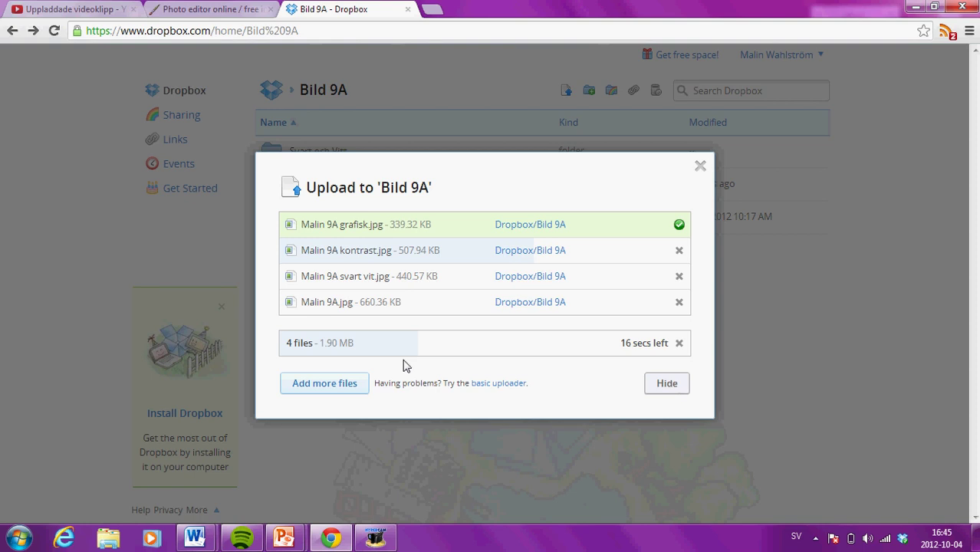
Step: Switch to Pixlr, step back through the history to Ljushet & Kontrast and Färg & Mättnad, and return to Tröskelvärde
{"action": "left_click", "coordinate": [218, 10]}
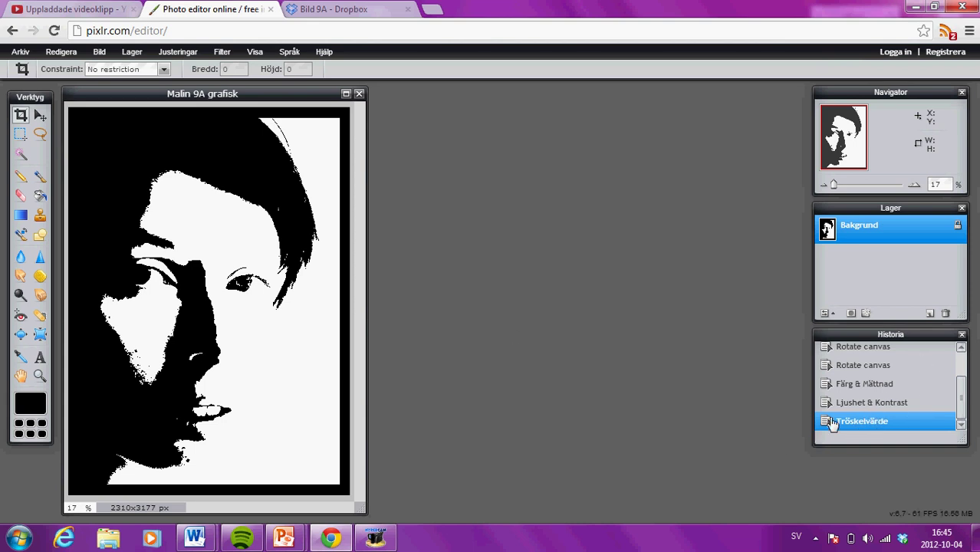
{"action": "left_click", "coordinate": [879, 407]}
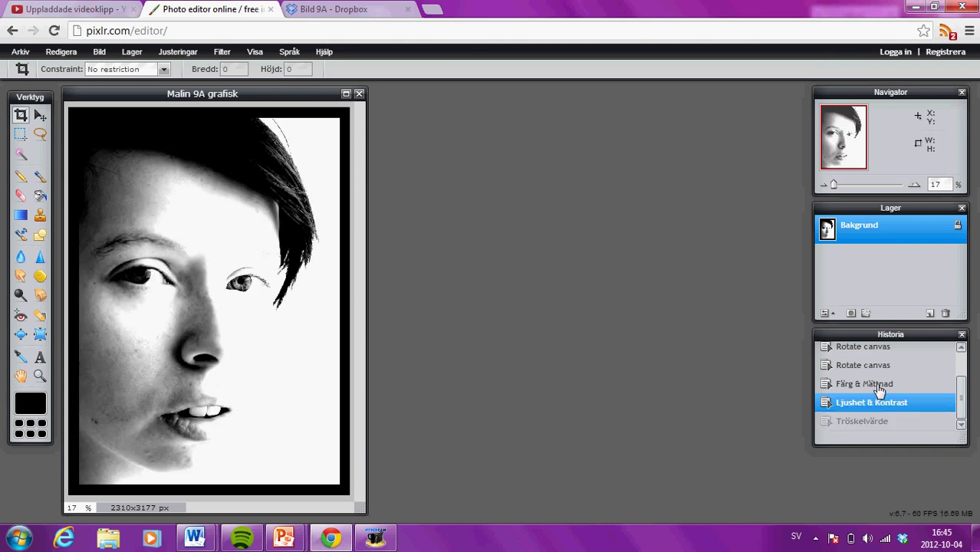
{"action": "left_click", "coordinate": [873, 385]}
{"action": "left_click", "coordinate": [876, 406]}
{"action": "left_click", "coordinate": [867, 424]}
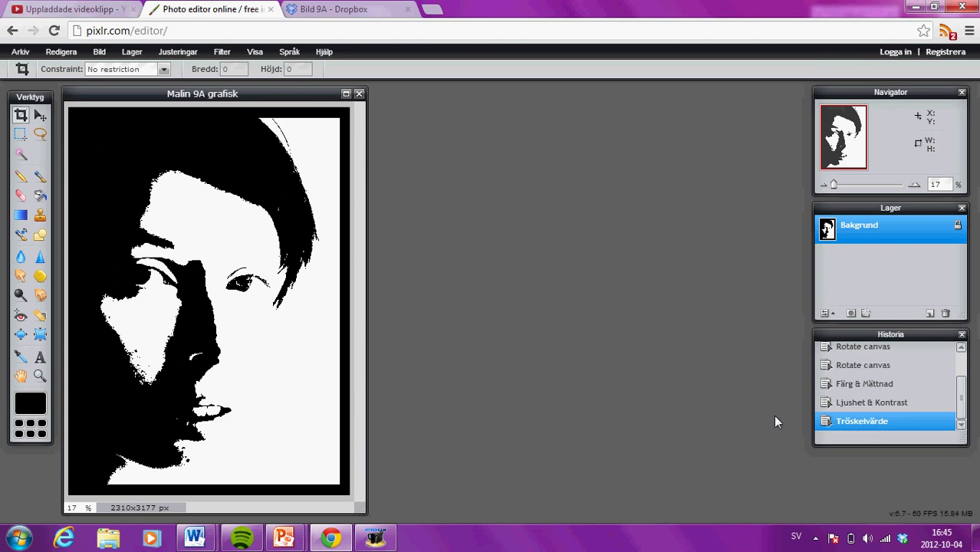
Step: Switch to Dropbox and close the finished upload to the Bild 9A folder
{"action": "left_click", "coordinate": [331, 9]}
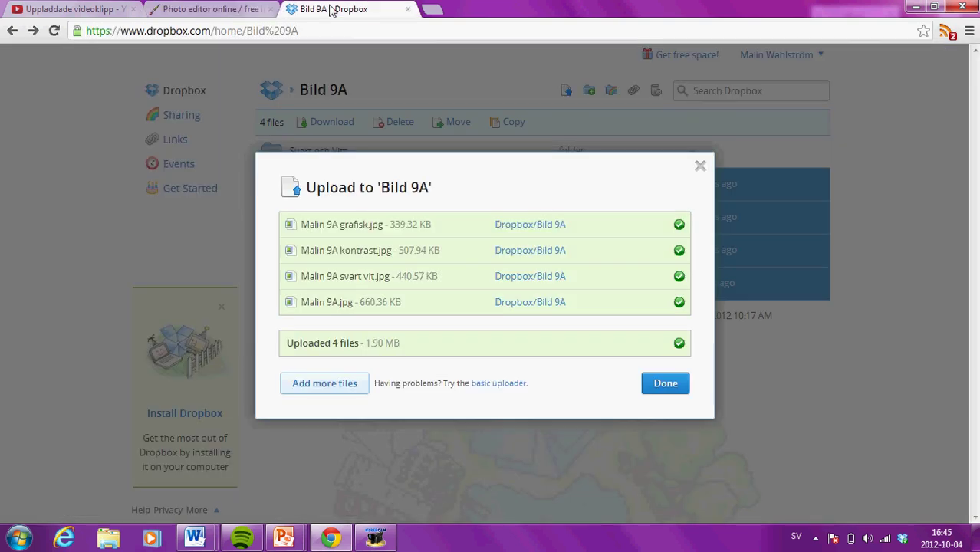
{"action": "left_click", "coordinate": [662, 385]}
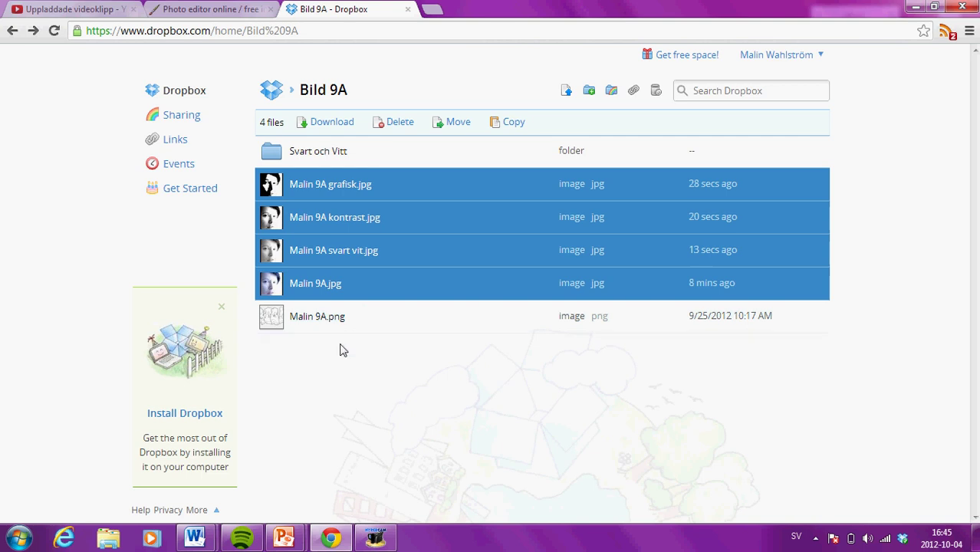
Step: Switch to Pixlr and step the portrait back through the history to its opening state, Öppna bild
{"action": "left_click", "coordinate": [214, 9]}
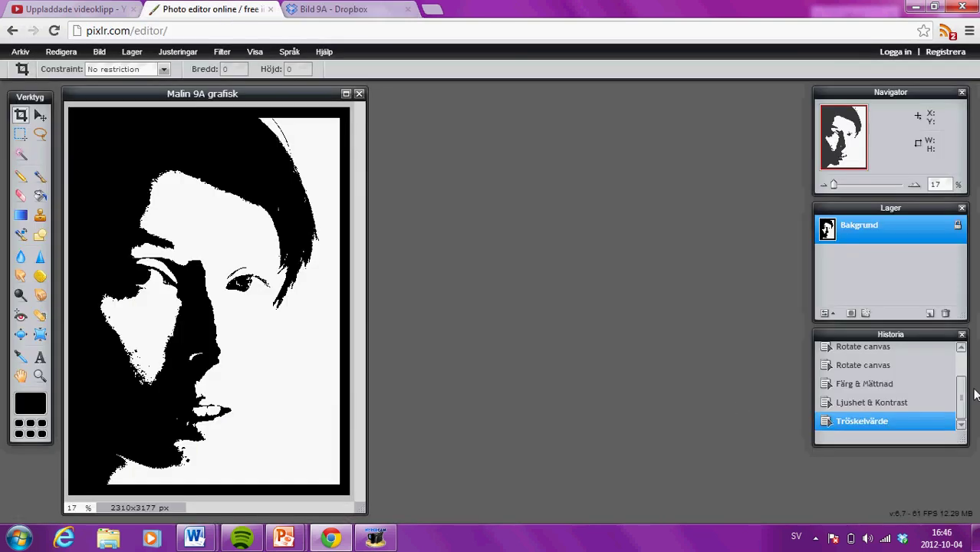
{"action": "left_click", "coordinate": [962, 347]}
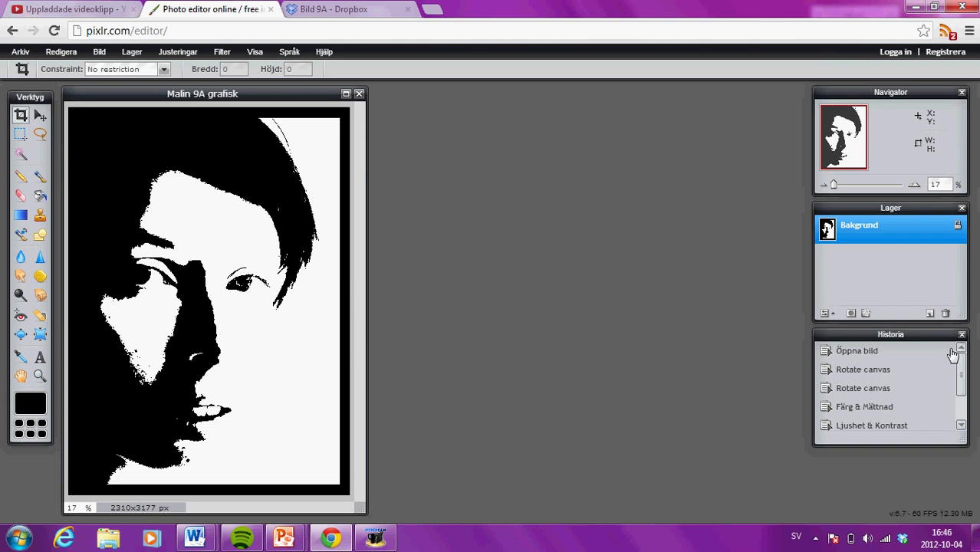
{"action": "left_click", "coordinate": [851, 358]}
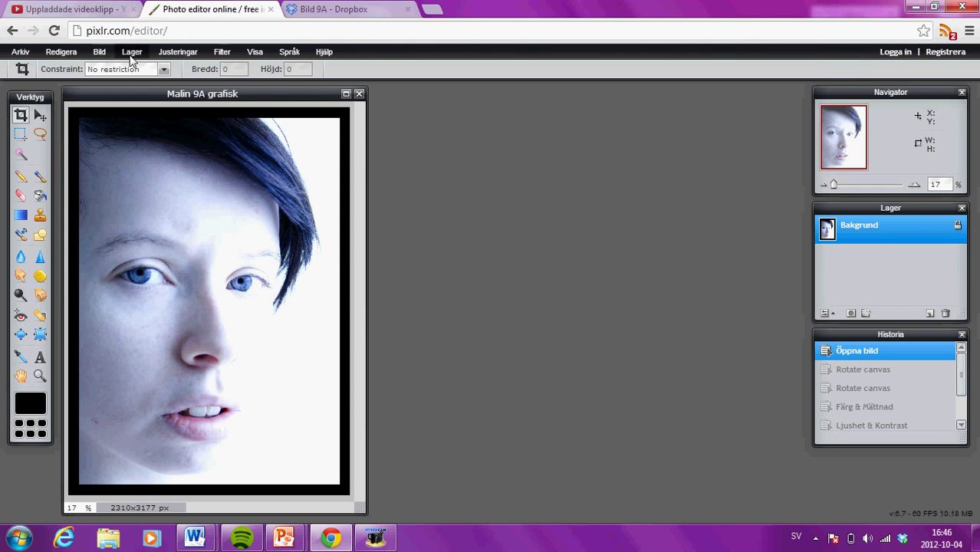
{"action": "left_click", "coordinate": [228, 52]}
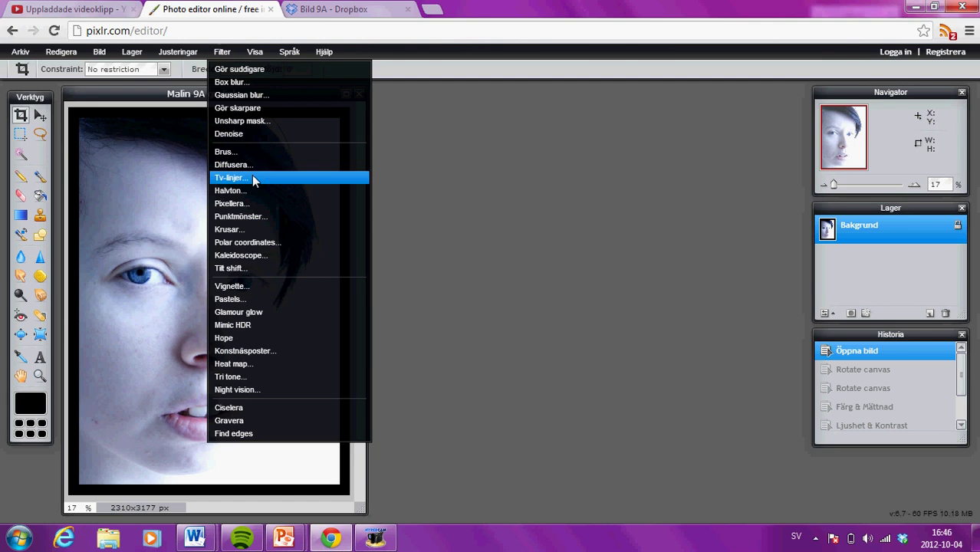
{"action": "mouse_move", "coordinate": [176, 51]}
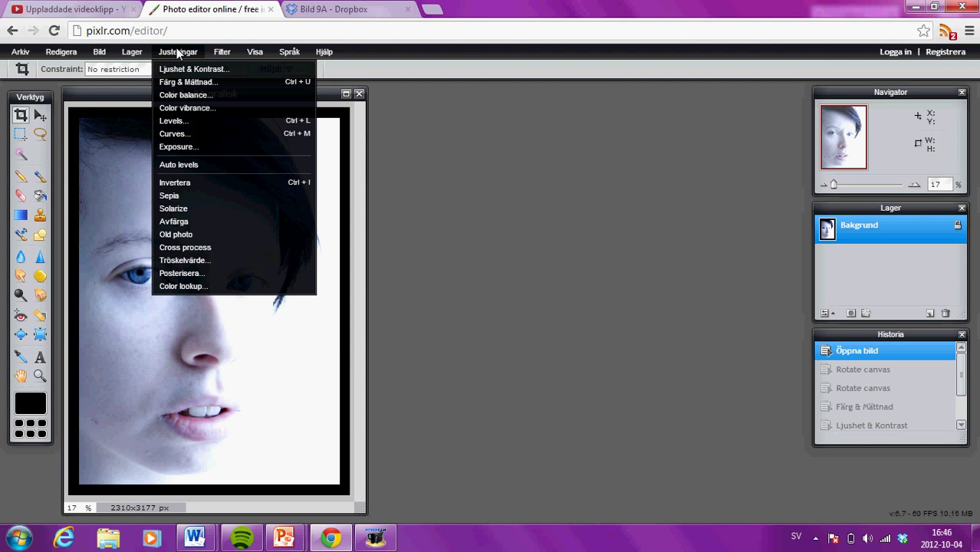
{"action": "left_click", "coordinate": [455, 159]}
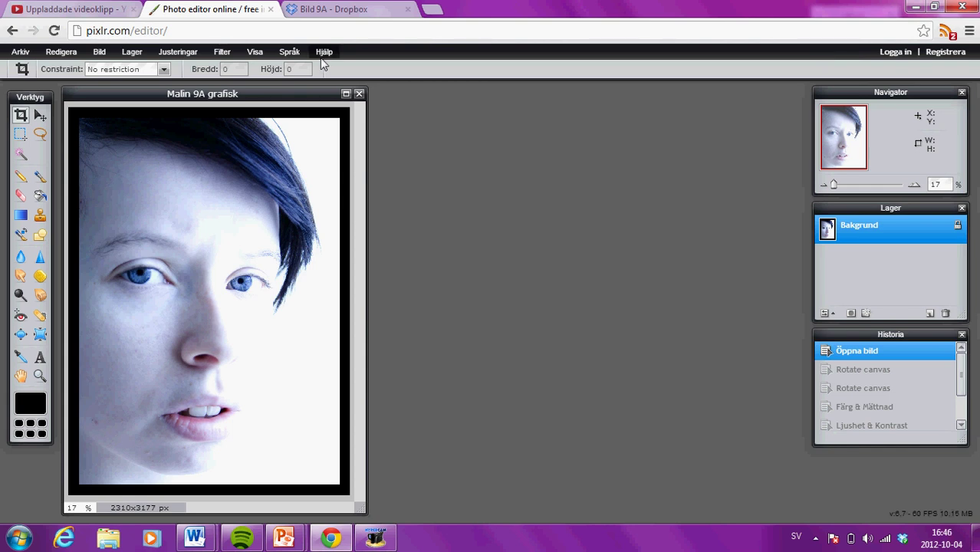
Step: Switch to Dropbox, sign out of the account and minimize the browser to show the desktop
{"action": "left_click", "coordinate": [356, 11]}
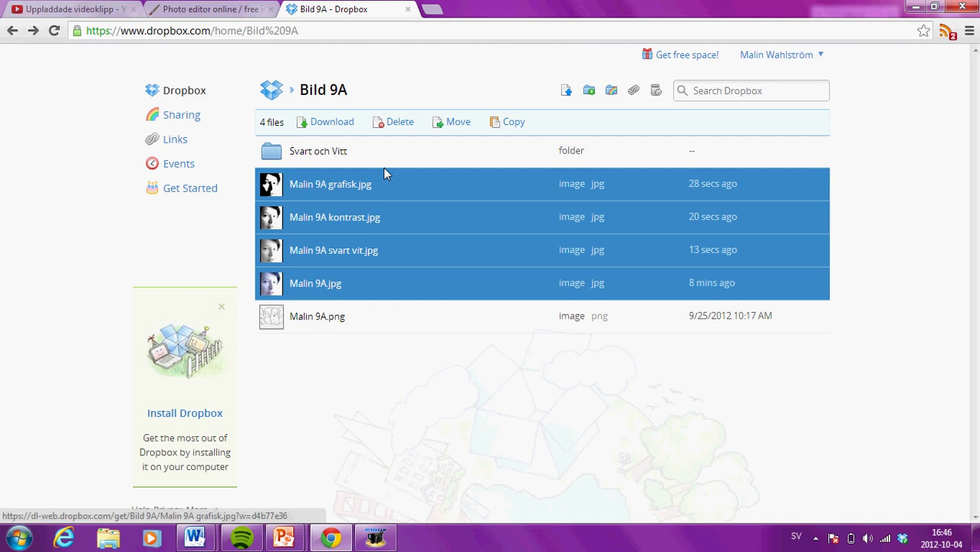
{"action": "left_click", "coordinate": [801, 59]}
{"action": "left_click", "coordinate": [801, 57]}
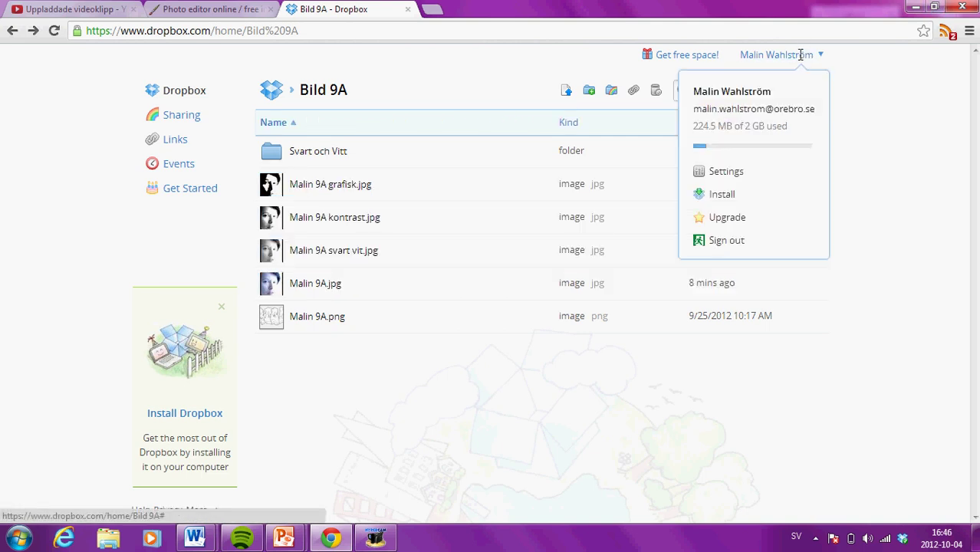
{"action": "left_click", "coordinate": [722, 246]}
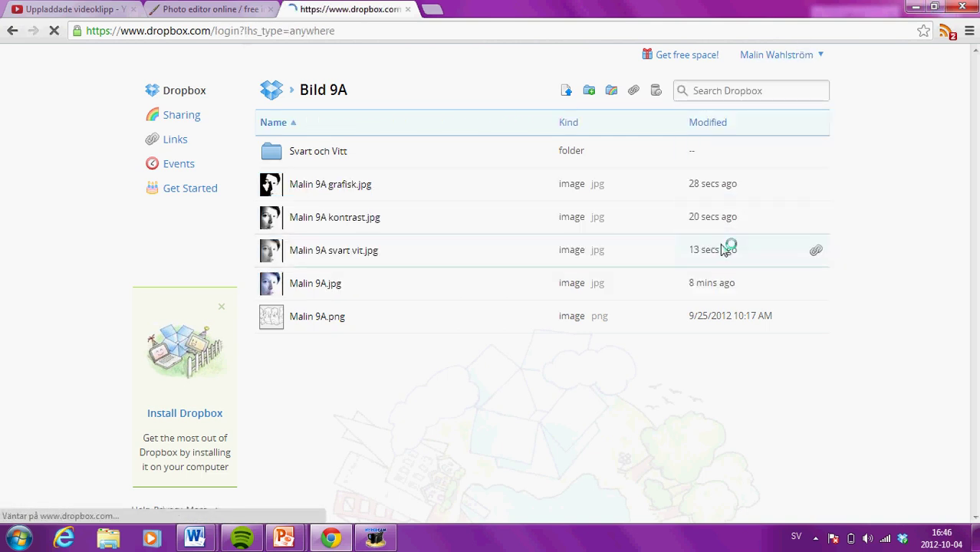
{"action": "left_click", "coordinate": [912, 7]}
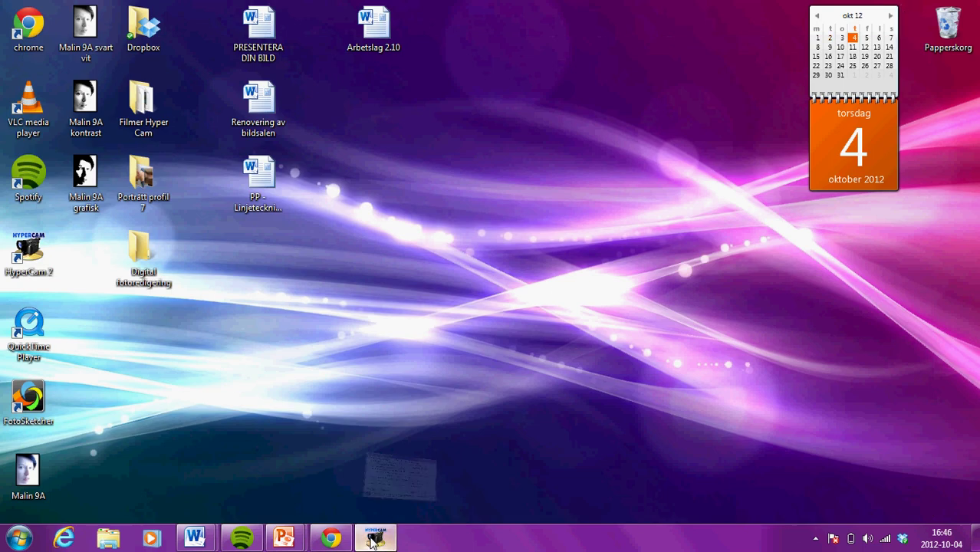